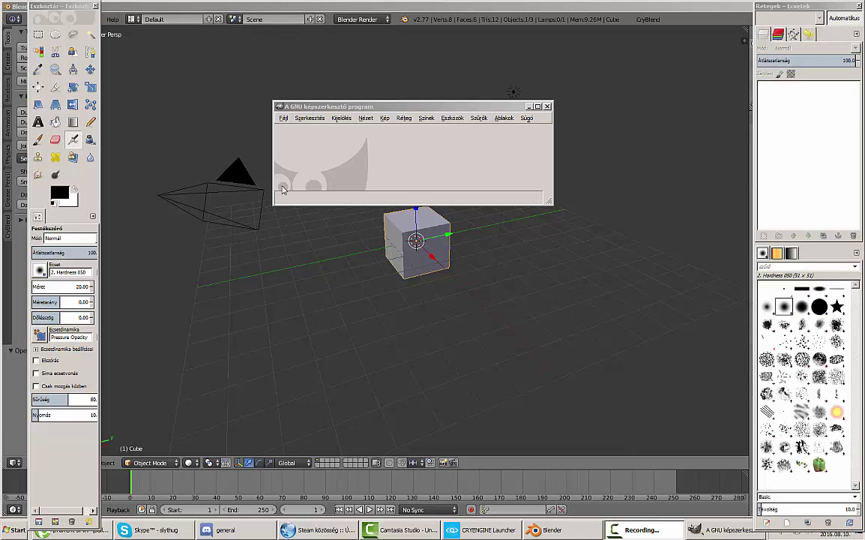
# Step: Create a blank 1024×1024 pixel image in GIMP, with Advanced Options expanded
pyautogui.click(282, 117)
pyautogui.click(296, 128)
pyautogui.write('1024')
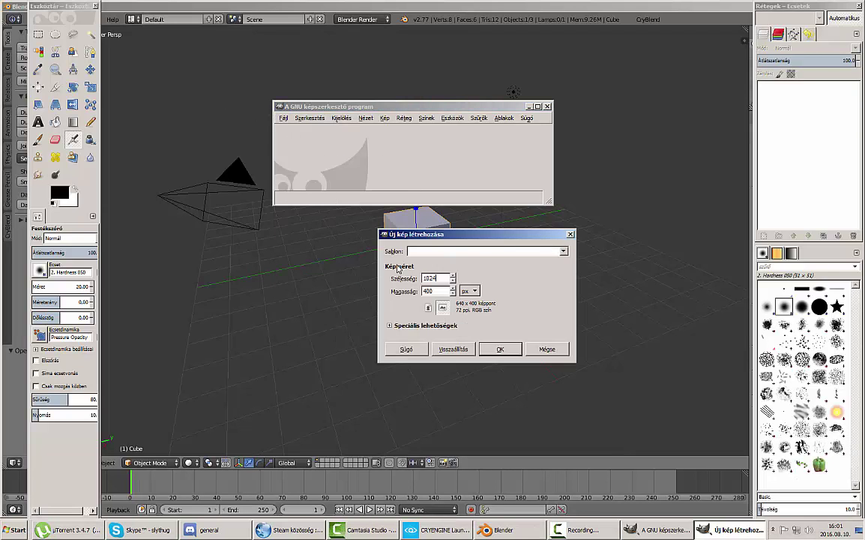
pyautogui.press('Tab')
pyautogui.write('102')
pyautogui.click(390, 325)
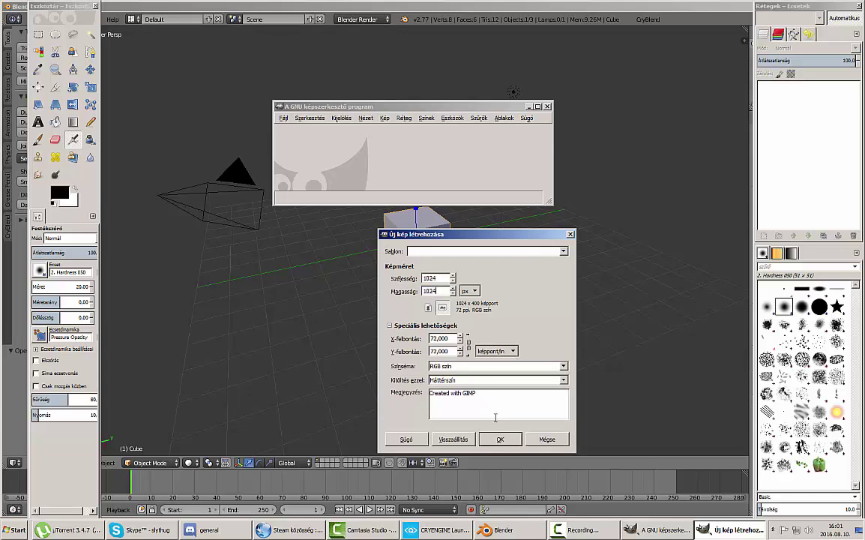
pyautogui.click(499, 439)
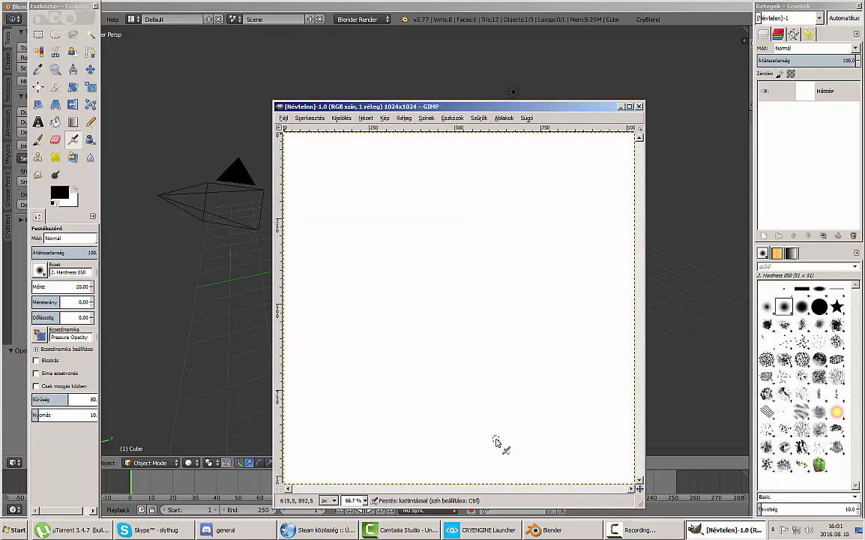
# Step: Fill the blank canvas with black and make white the foreground colour
pyautogui.click(54, 123)
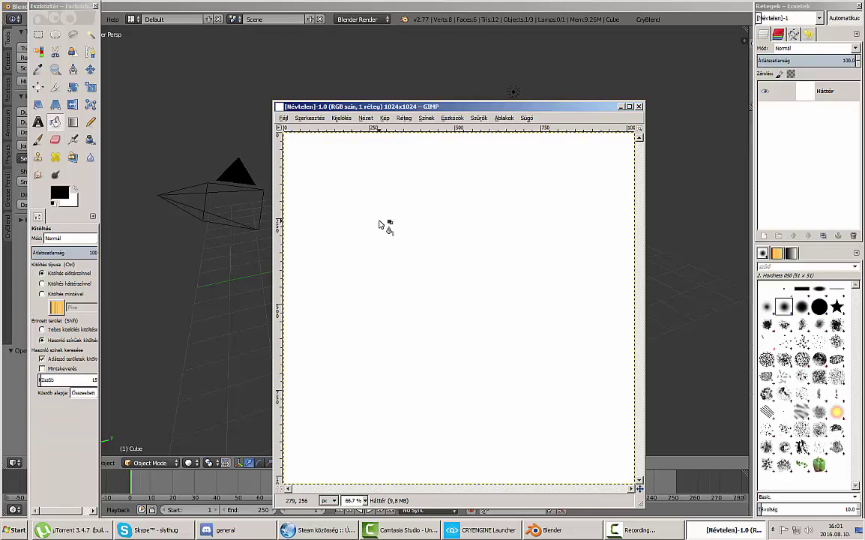
pyautogui.click(384, 226)
pyautogui.click(75, 192)
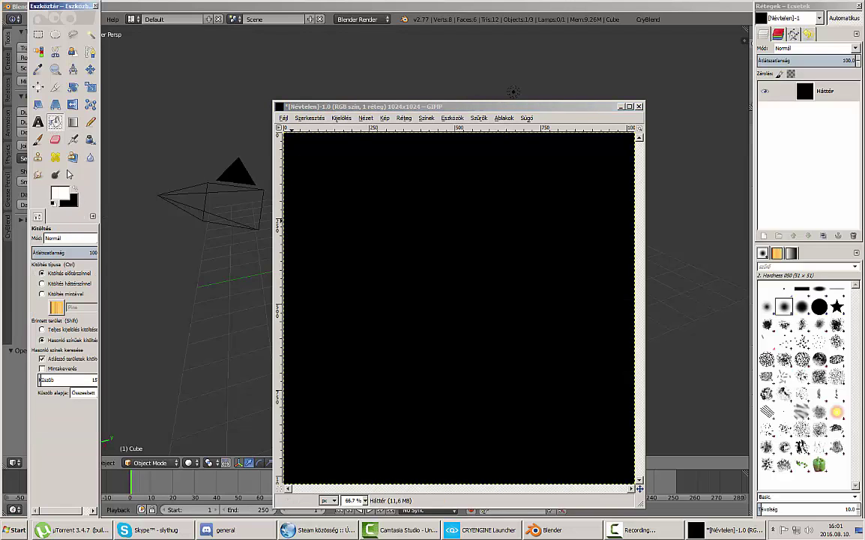
# Step: Add a wide text box reading 'SG Fórum' across the middle at font size 190
pyautogui.click(37, 121)
pyautogui.moveTo(293, 243); pyautogui.dragTo(619, 359)
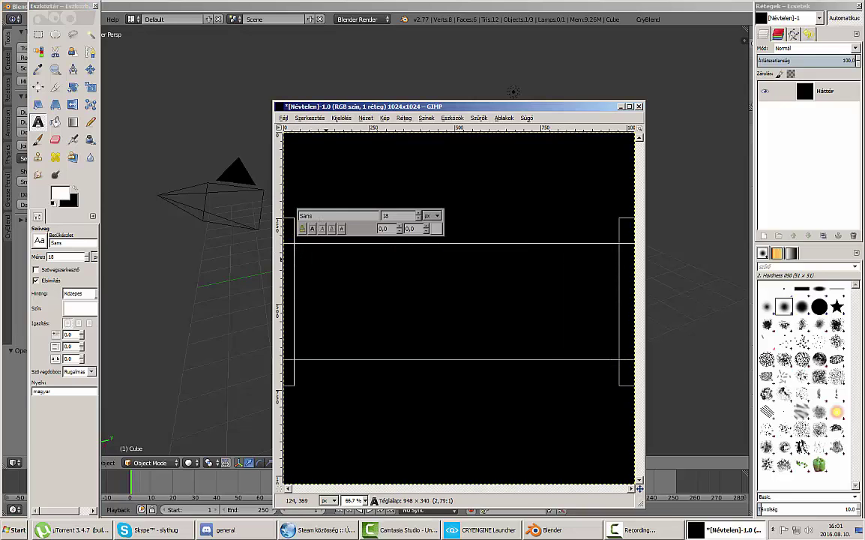
pyautogui.write('SG Fórum')
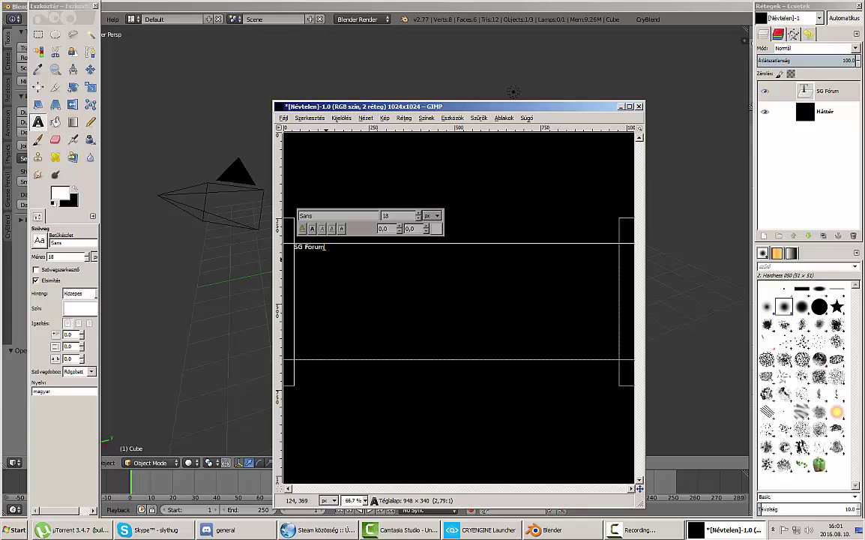
pyautogui.hotkey('ctrl', 'a')
pyautogui.write('190')
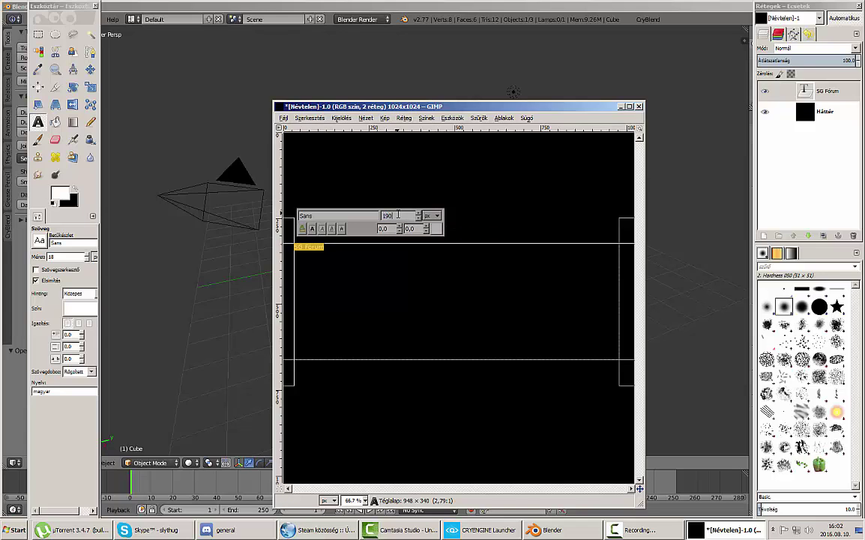
pyautogui.press('Return')
pyautogui.click(307, 279)
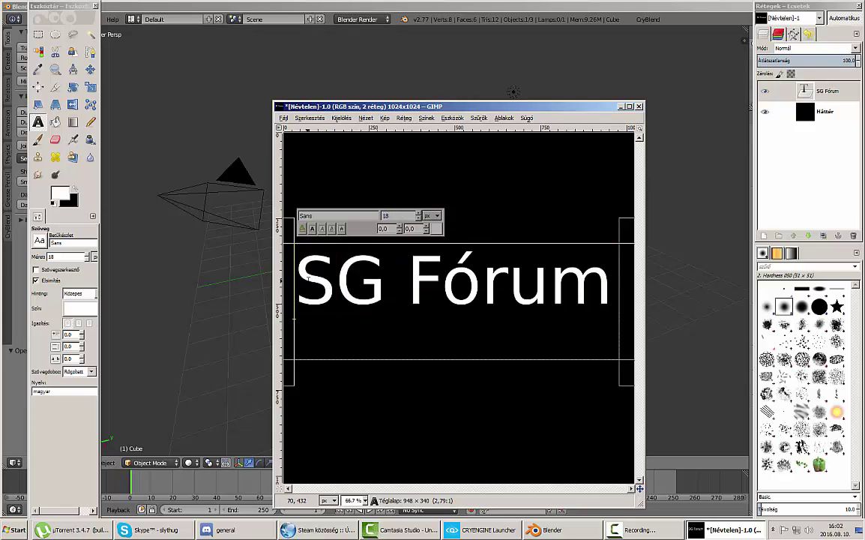
# Step: Set up export to the Desktop's at folder as textura.dds with the DDS file type
pyautogui.click(284, 119)
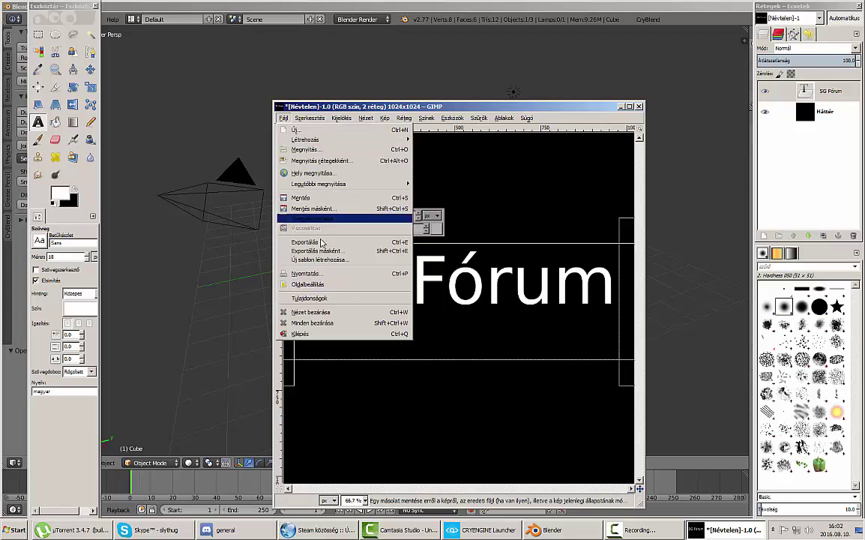
pyautogui.click(305, 242)
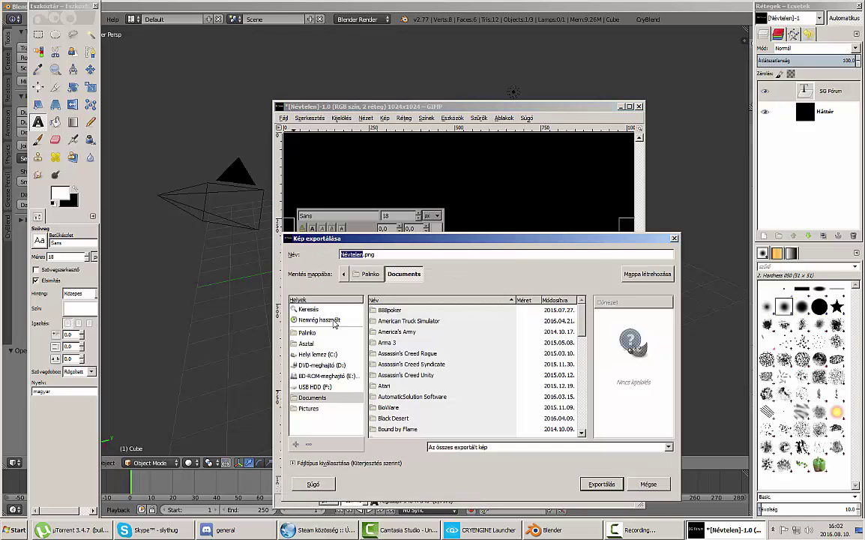
pyautogui.click(306, 343)
pyautogui.doubleClick(382, 321)
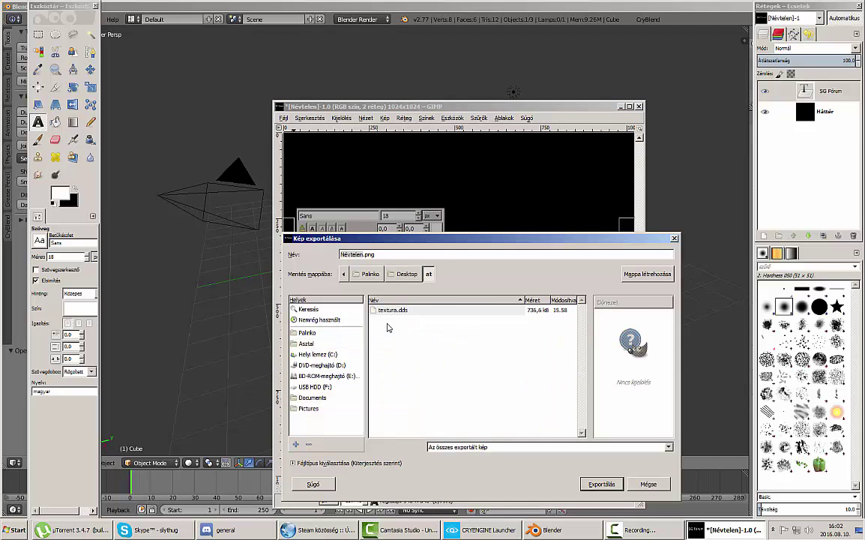
pyautogui.click(401, 308)
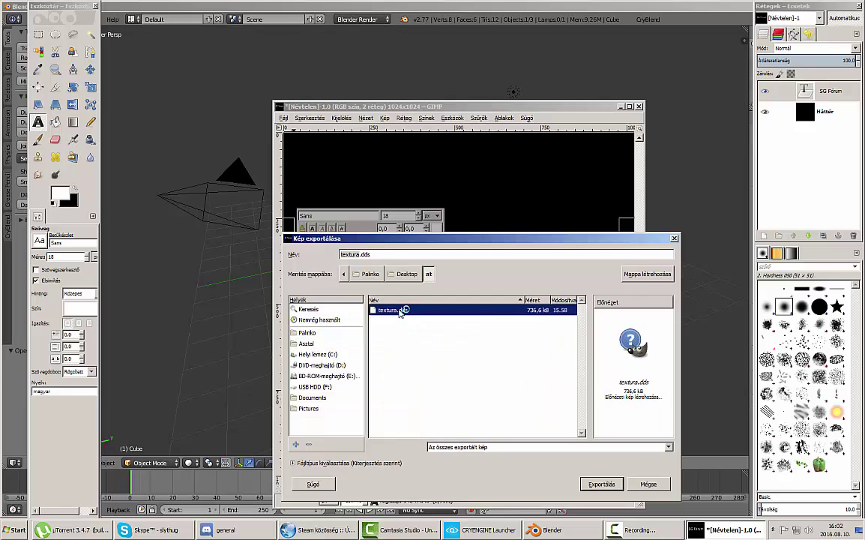
pyautogui.click(503, 445)
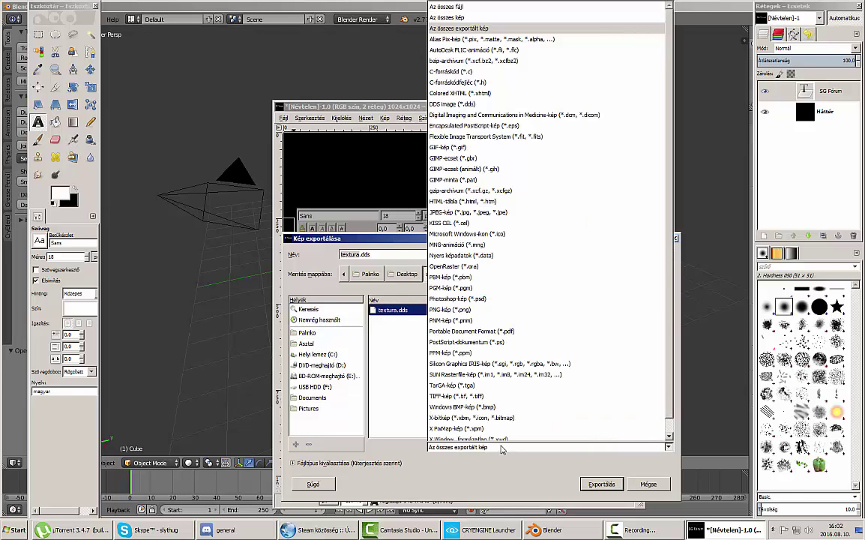
pyautogui.click(465, 101)
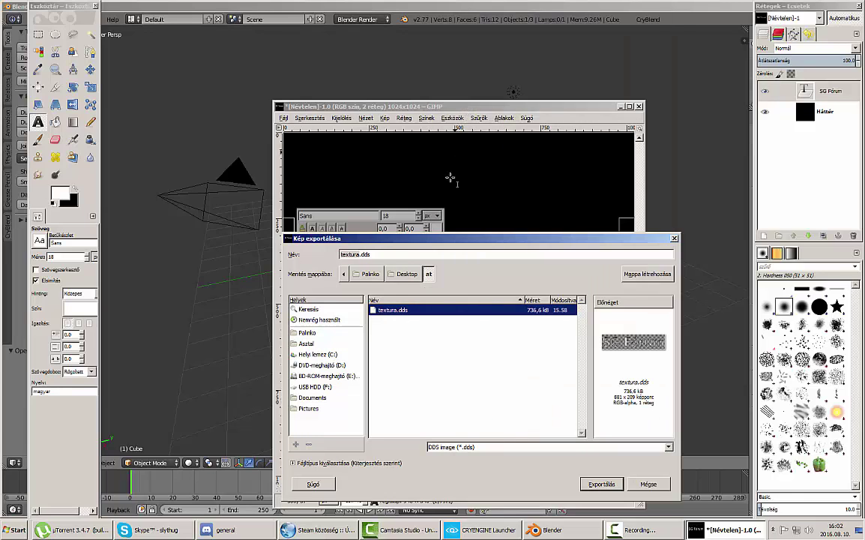
# Step: Export over the existing textura.dds, then close the image, discarding changes
pyautogui.click(601, 483)
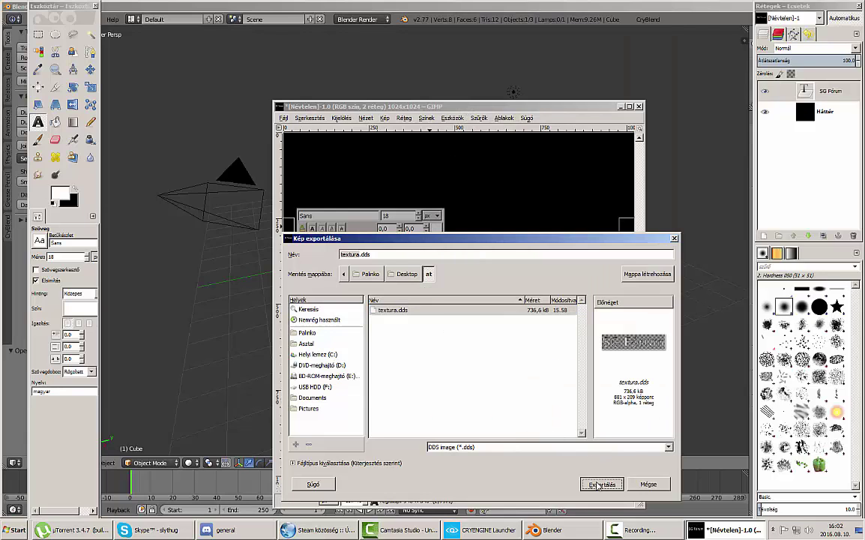
pyautogui.click(554, 405)
pyautogui.click(134, 118)
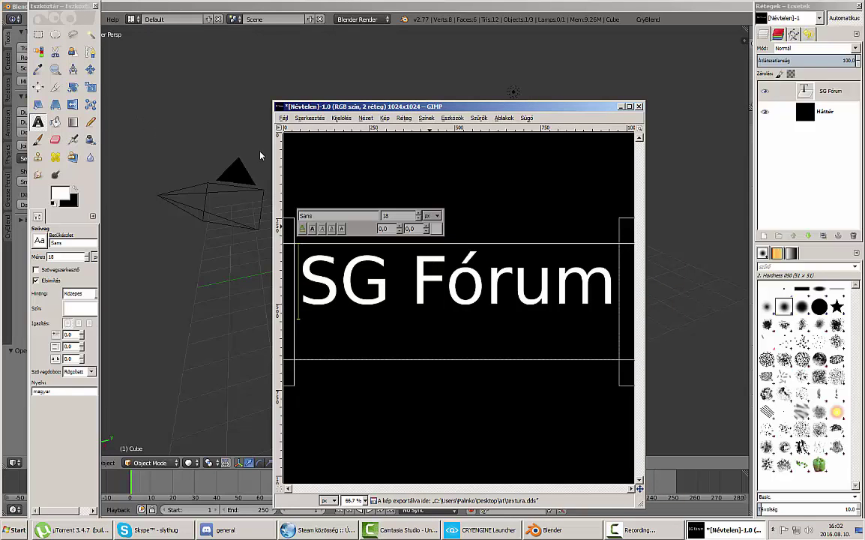
pyautogui.click(639, 106)
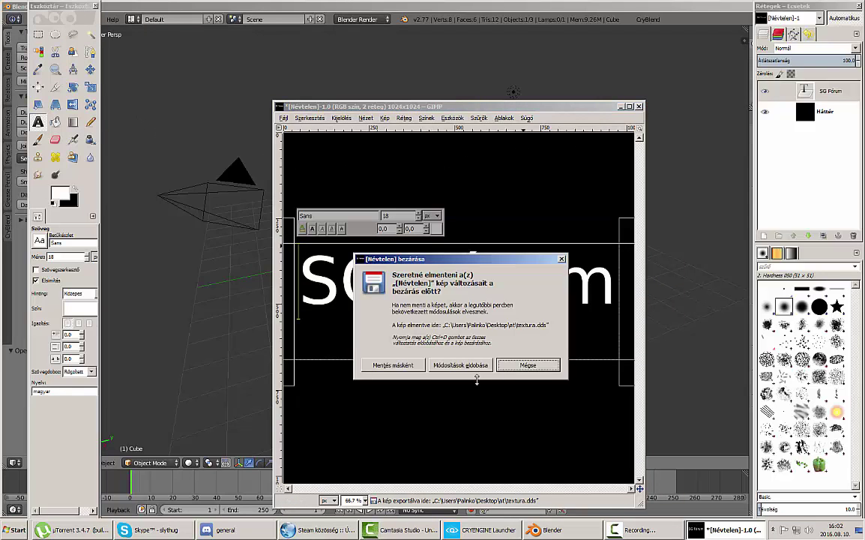
pyautogui.click(471, 370)
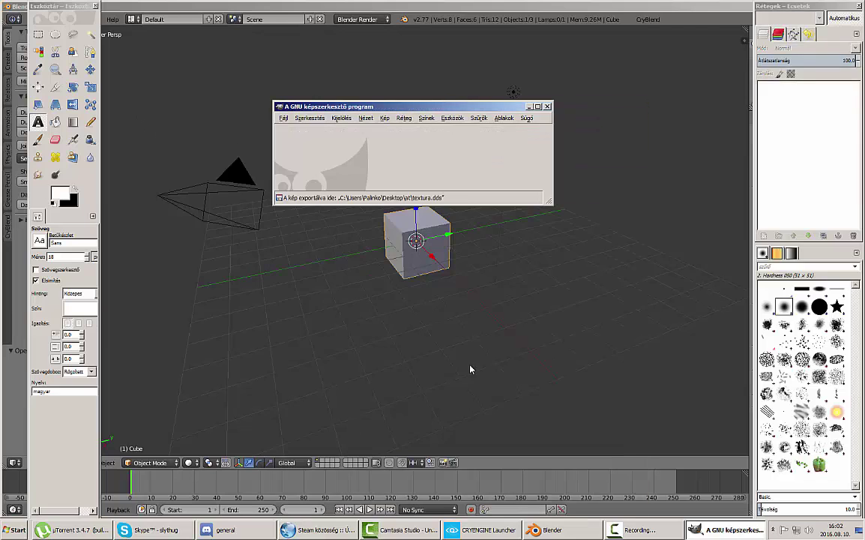
# Step: Close GIMP and delete the camera and the lamp in Blender
pyautogui.click(548, 106)
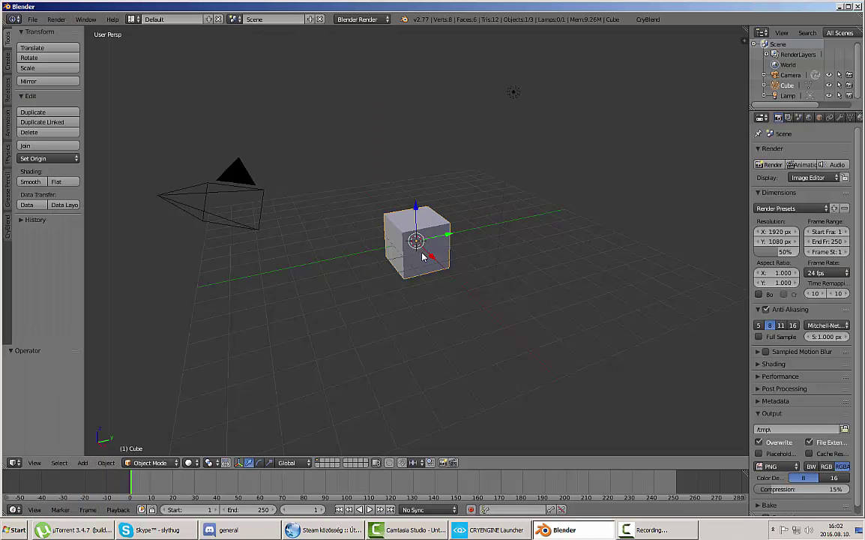
pyautogui.scroll(-2, 422, 257)
pyautogui.scroll(1, 422, 256)
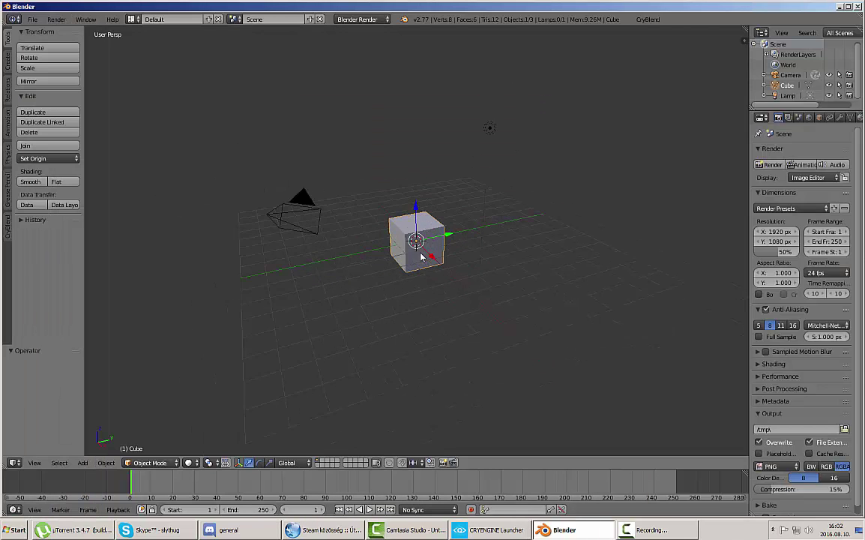
pyautogui.rightClick(283, 211)
pyautogui.press('x')
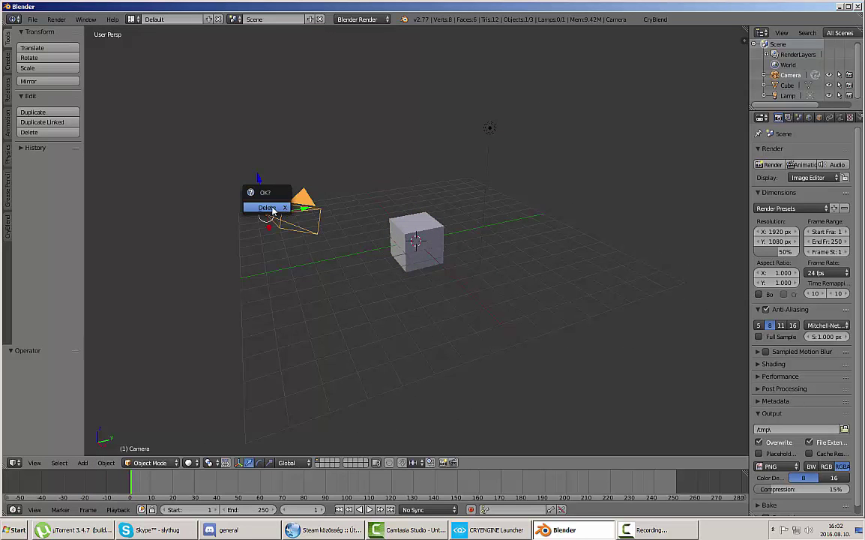
pyautogui.click(284, 206)
pyautogui.rightClick(488, 132)
pyautogui.press('x')
pyautogui.click(474, 132)
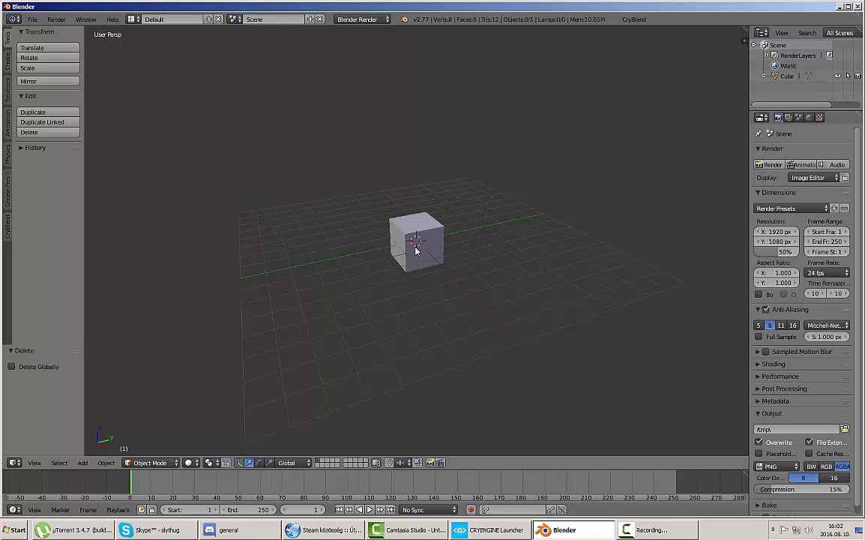
# Step: Select the cube and add a CryBlend CGF export node named kocka
pyautogui.rightClick(413, 248)
pyautogui.scroll(2, 510, 157)
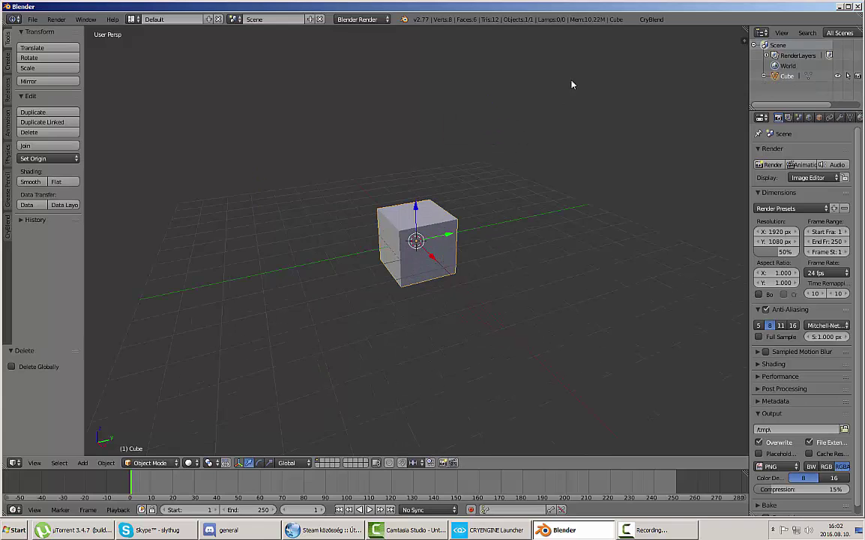
pyautogui.click(651, 20)
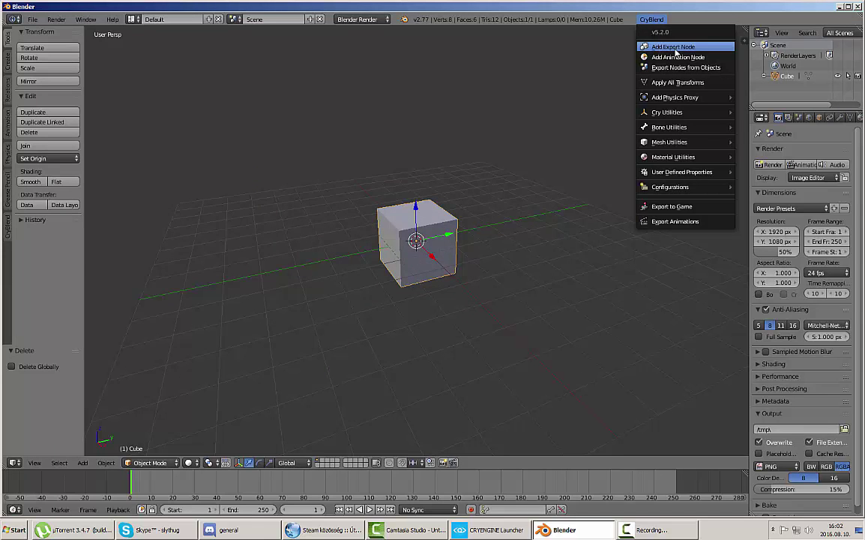
pyautogui.click(674, 47)
pyautogui.click(691, 73)
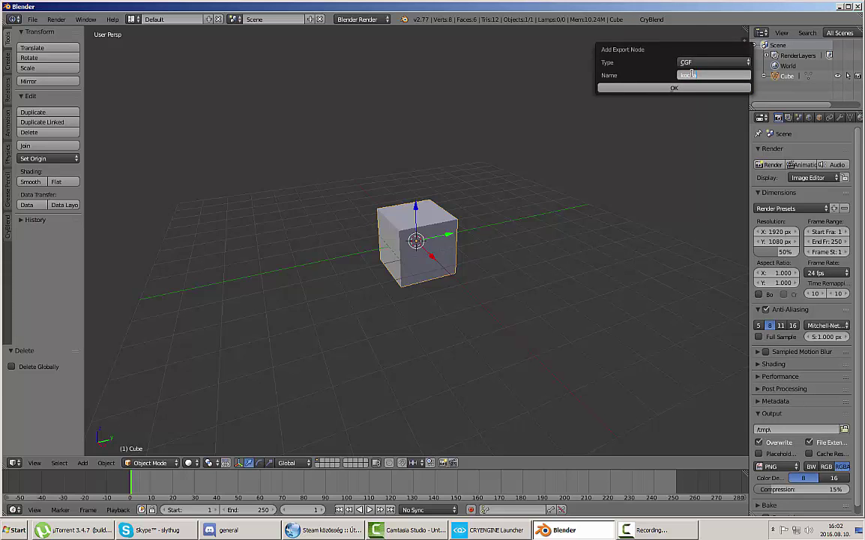
pyautogui.click(691, 88)
pyautogui.scroll(1, 475, 253)
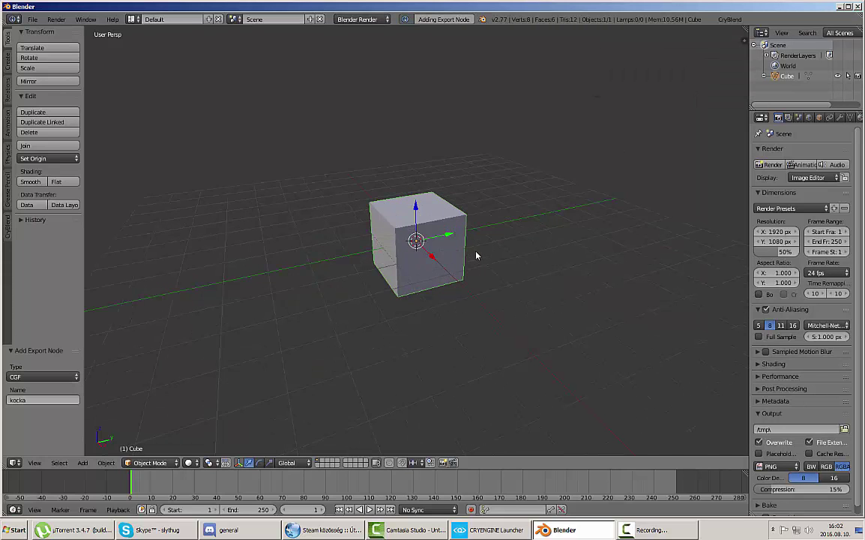
pyautogui.click(859, 118)
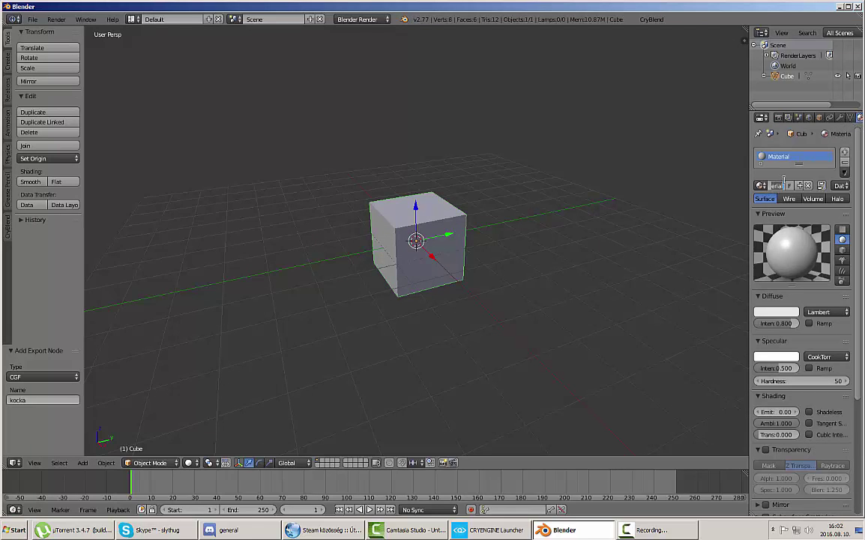
# Step: Rename the material to TestCube__1__TestCubeDiffuse__physDefault and switch the cube to Edit Mode
pyautogui.write('Default')
pyautogui.press('Return')
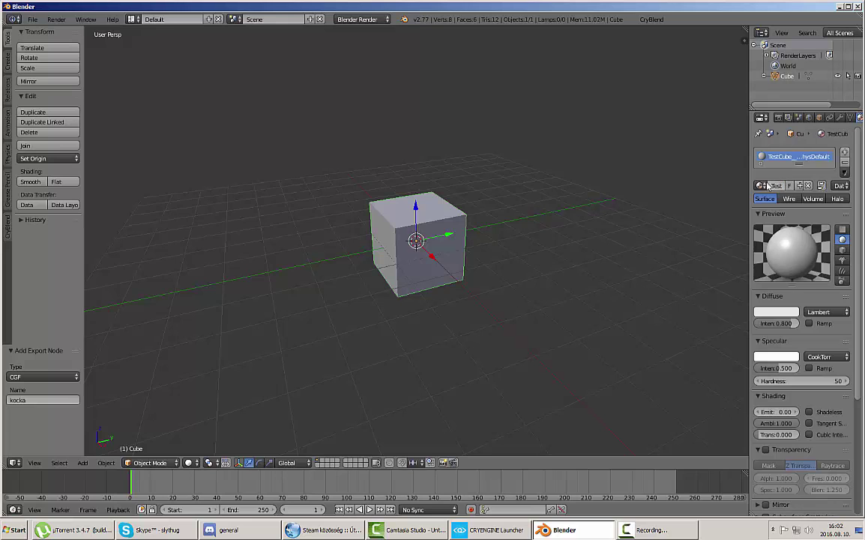
pyautogui.moveTo(750, 196); pyautogui.dragTo(690, 196)
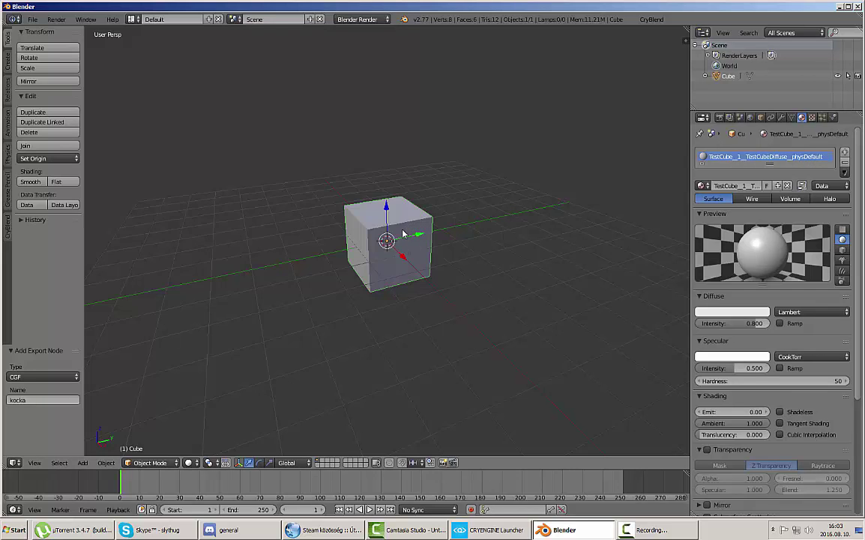
pyautogui.click(154, 463)
pyautogui.click(150, 439)
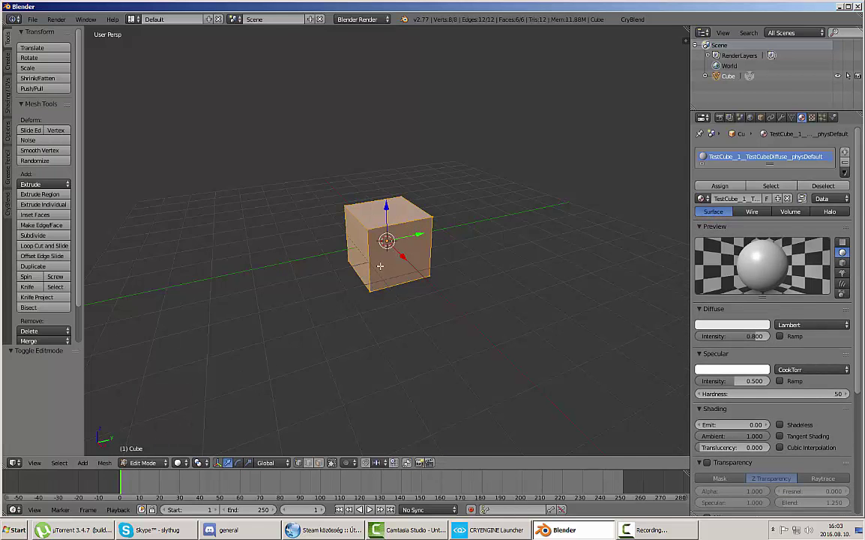
# Step: Unwrap the cube's UVs and switch to the UV Editing layout
pyautogui.press('u')
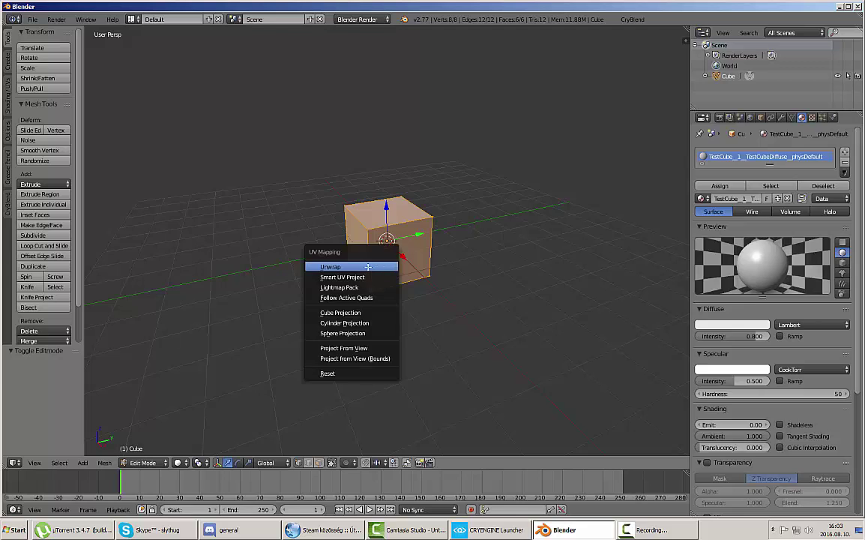
pyautogui.click(368, 266)
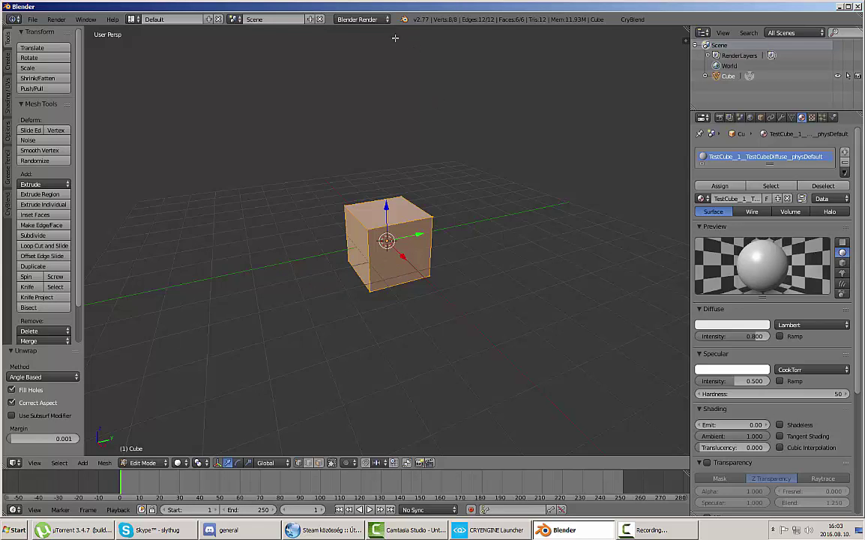
pyautogui.click(132, 19)
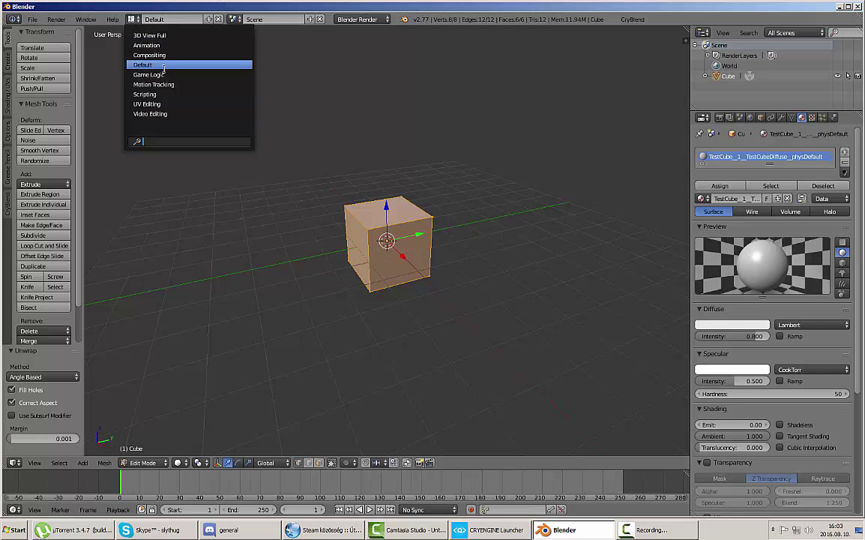
pyautogui.click(162, 104)
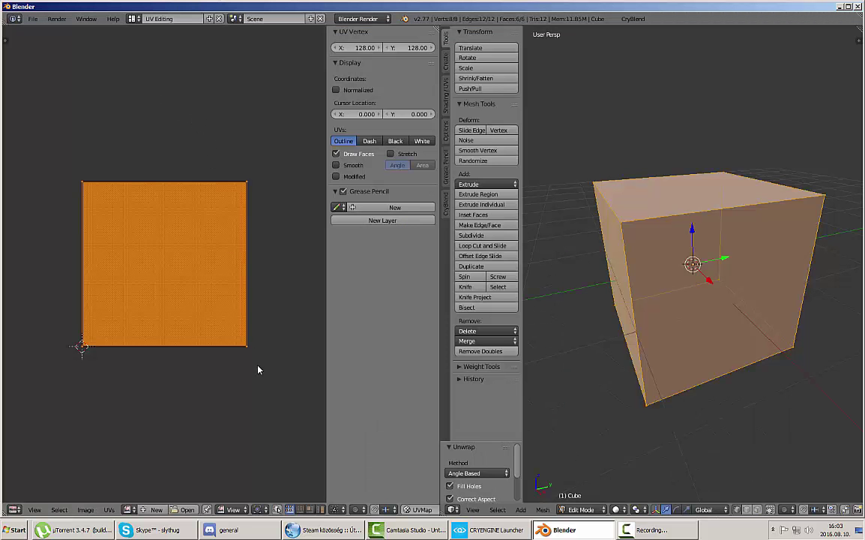
# Step: Load textura.dds from the Desktop's at folder into the UV editor and fit it in view
pyautogui.click(186, 509)
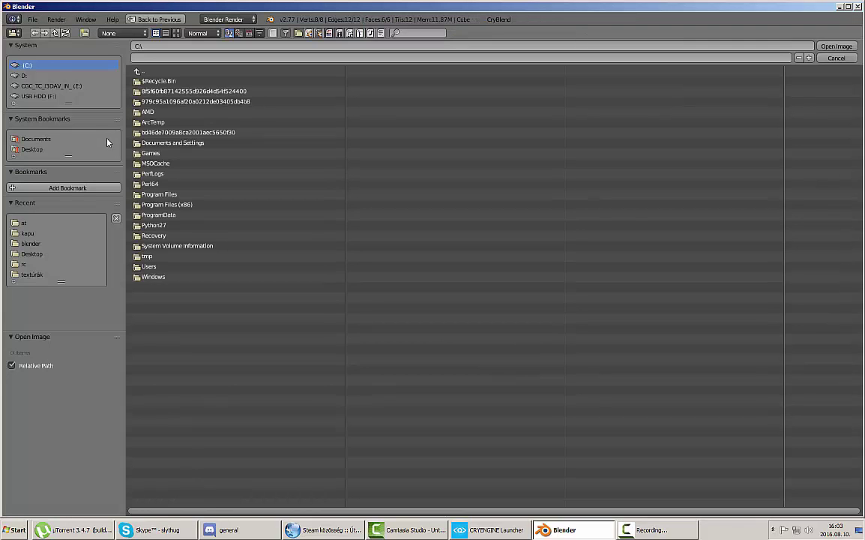
pyautogui.click(25, 223)
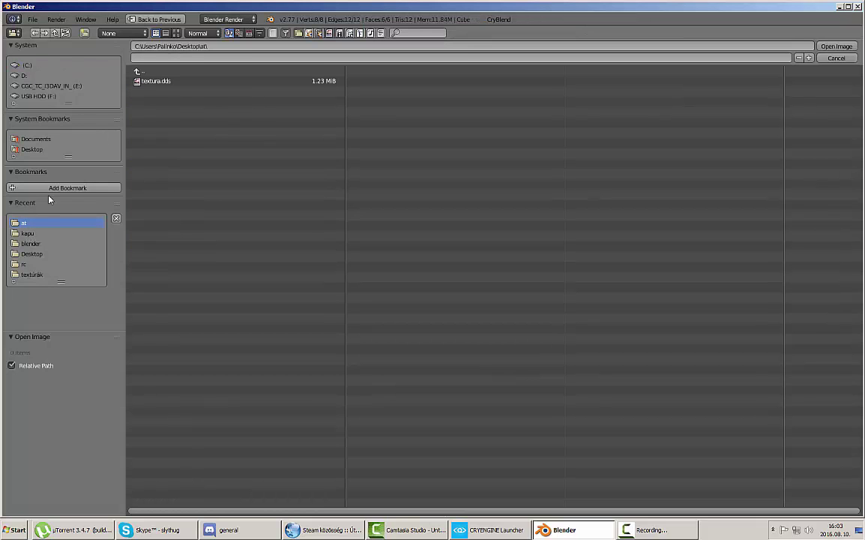
pyautogui.click(158, 84)
pyautogui.doubleClick(158, 84)
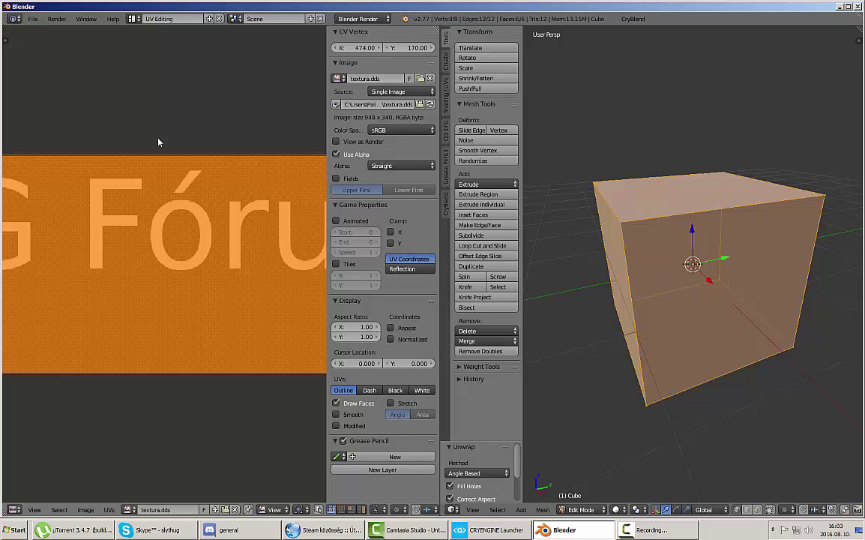
pyautogui.press('Home')
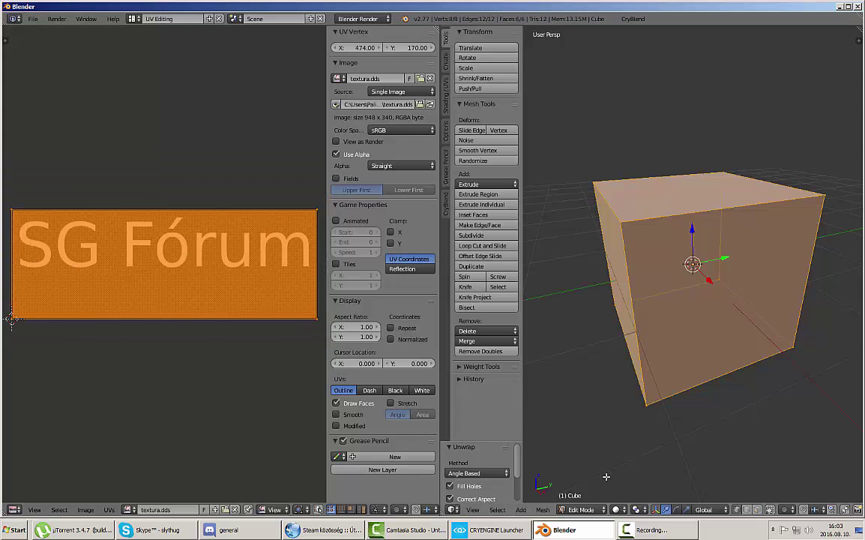
# Step: Preview the textured cube in Rendered shading, then return to Solid shading
pyautogui.click(616, 510)
pyautogui.click(635, 448)
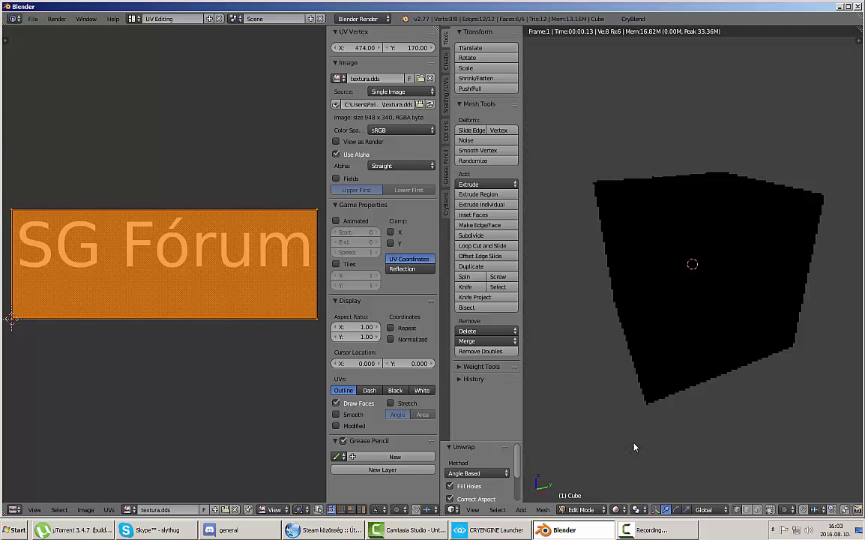
pyautogui.moveTo(657, 361); pyautogui.dragTo(713, 339, button='middle')
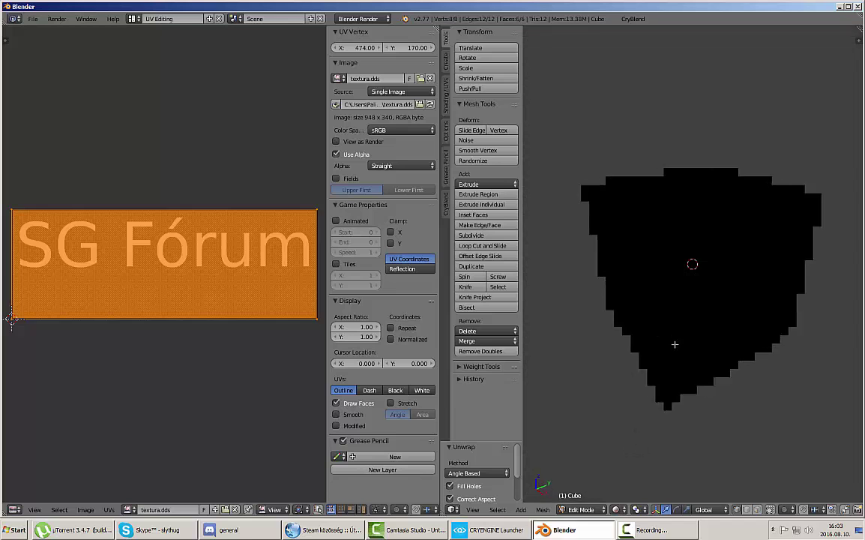
pyautogui.click(615, 509)
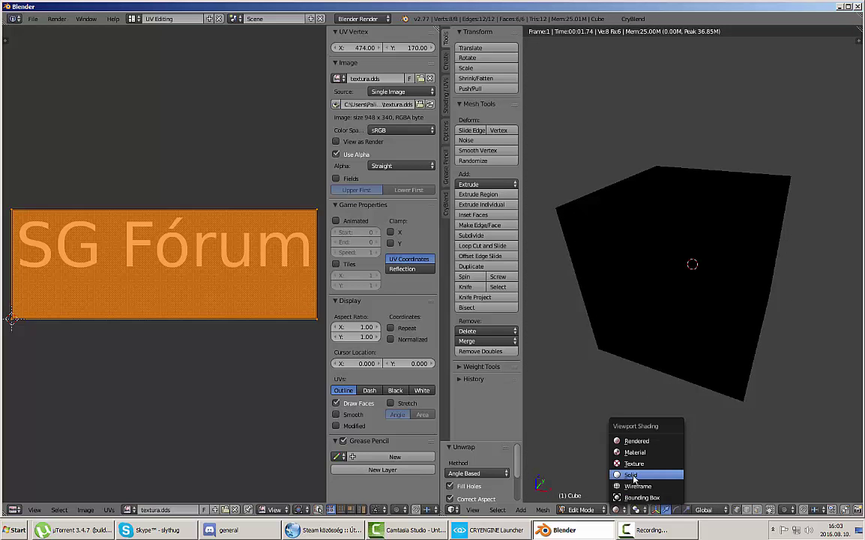
pyautogui.click(632, 475)
# Step: Back in the Default layout, start CryBlend Export to Game with Do Materials and Do Textures ticked
pyautogui.click(132, 19)
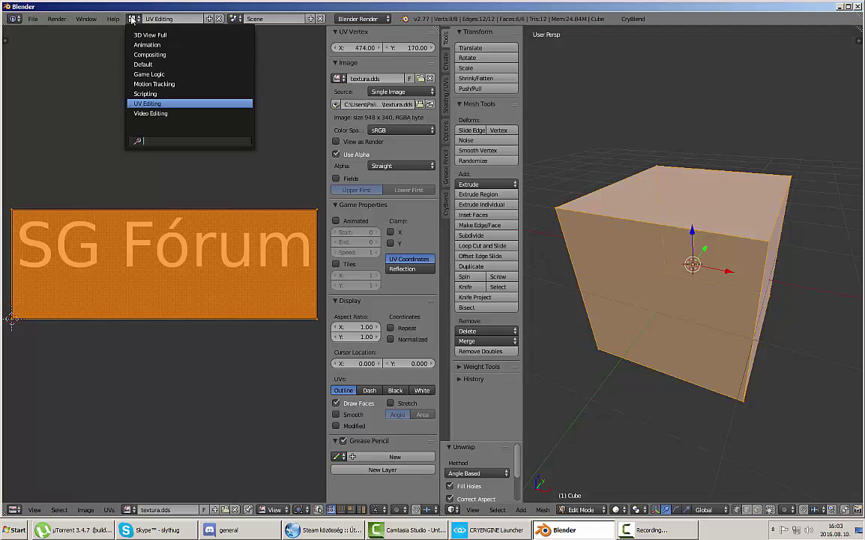
pyautogui.click(150, 64)
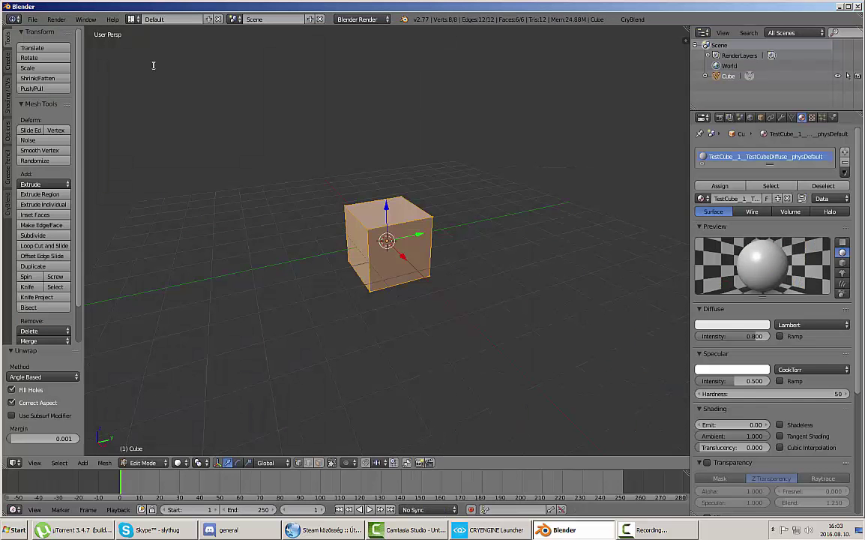
pyautogui.scroll(1, 373, 208)
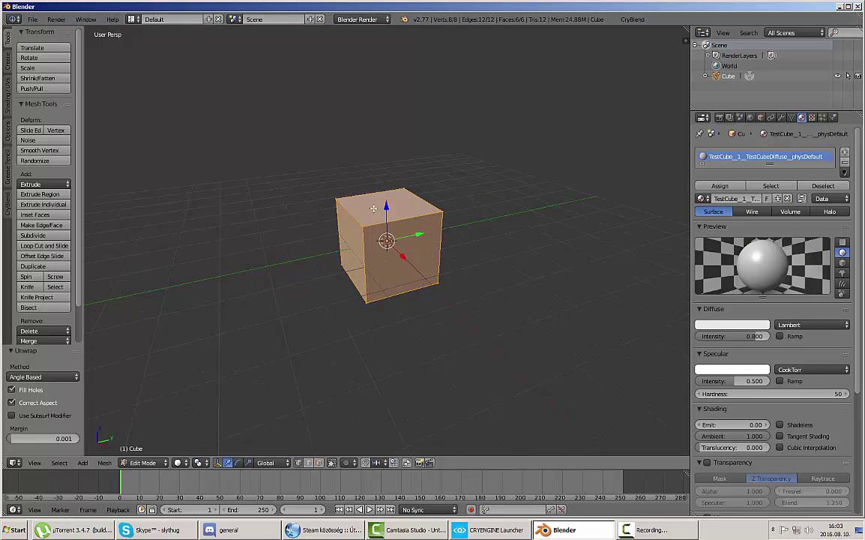
pyautogui.click(630, 20)
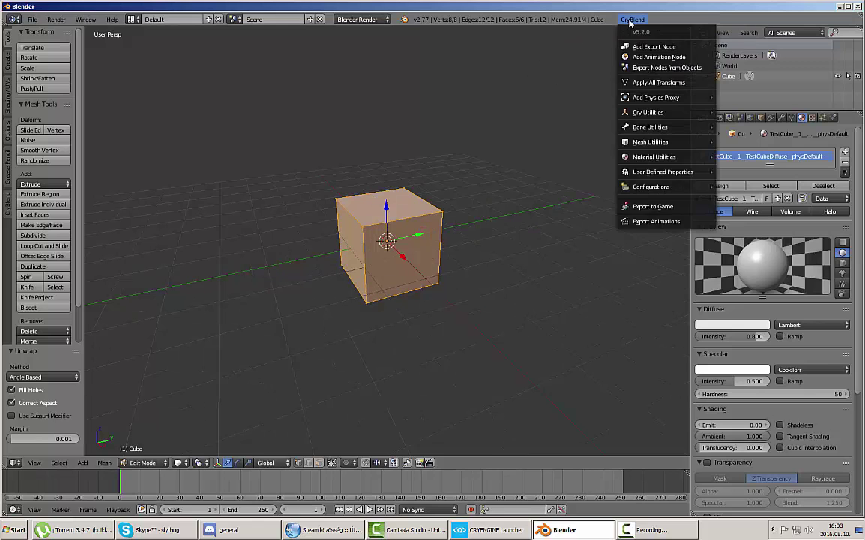
pyautogui.click(640, 207)
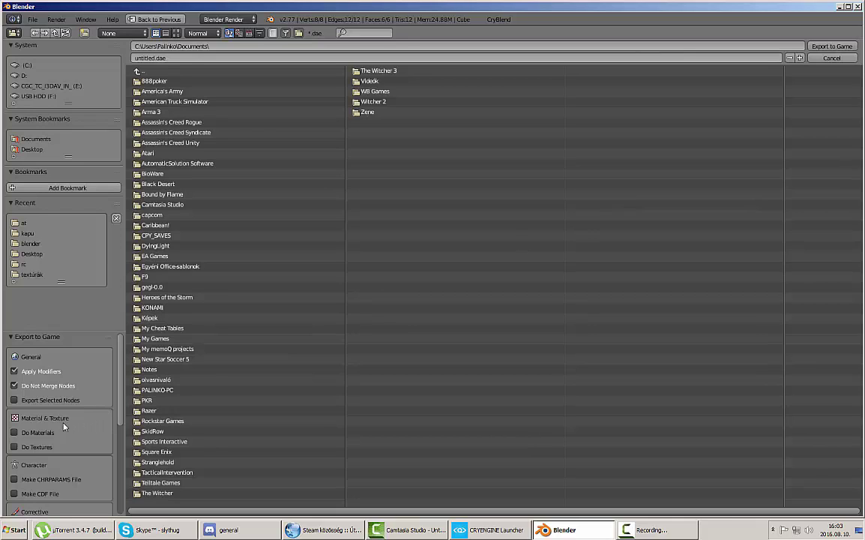
pyautogui.click(14, 434)
pyautogui.click(14, 447)
# Step: Export as kocka.dae into the Desktop's at folder, then quit Blender without saving
pyautogui.click(23, 223)
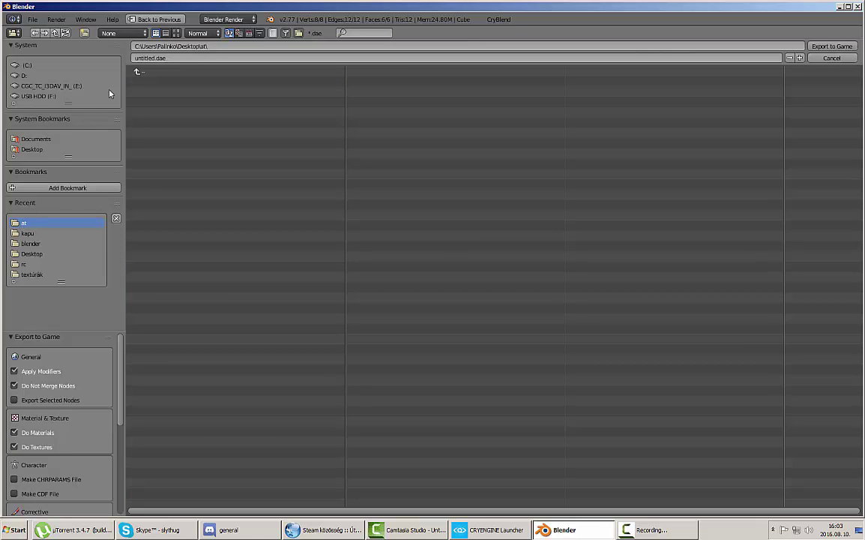
pyautogui.click(156, 58)
pyautogui.moveTo(155, 58); pyautogui.dragTo(119, 56)
pyautogui.write('kocka')
pyautogui.click(815, 47)
pyautogui.click(817, 49)
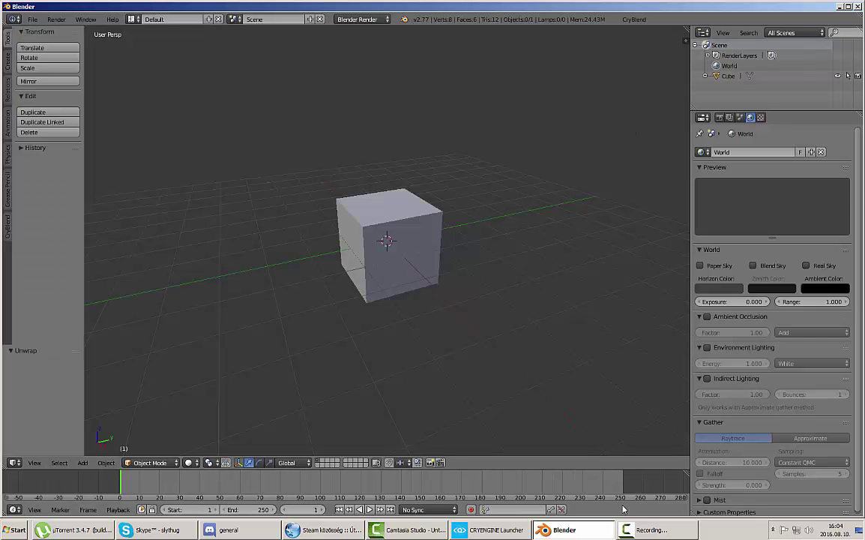
pyautogui.click(857, 8)
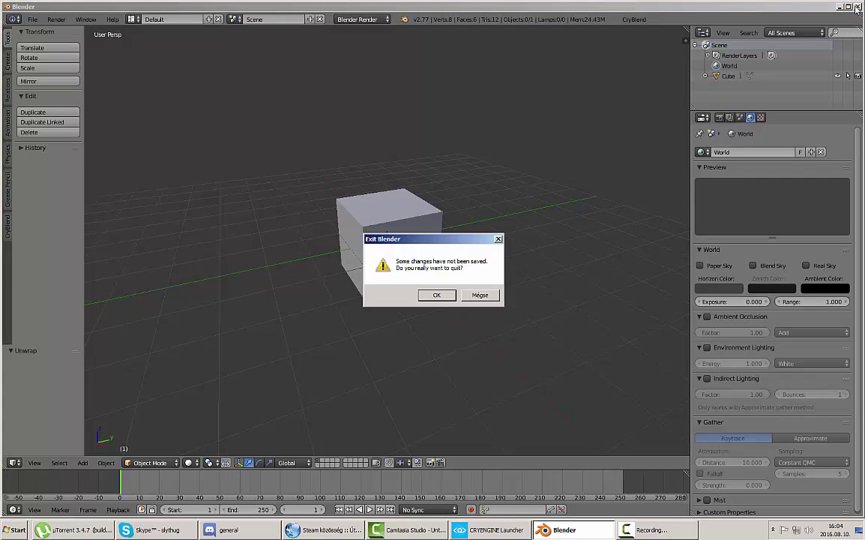
pyautogui.click(437, 295)
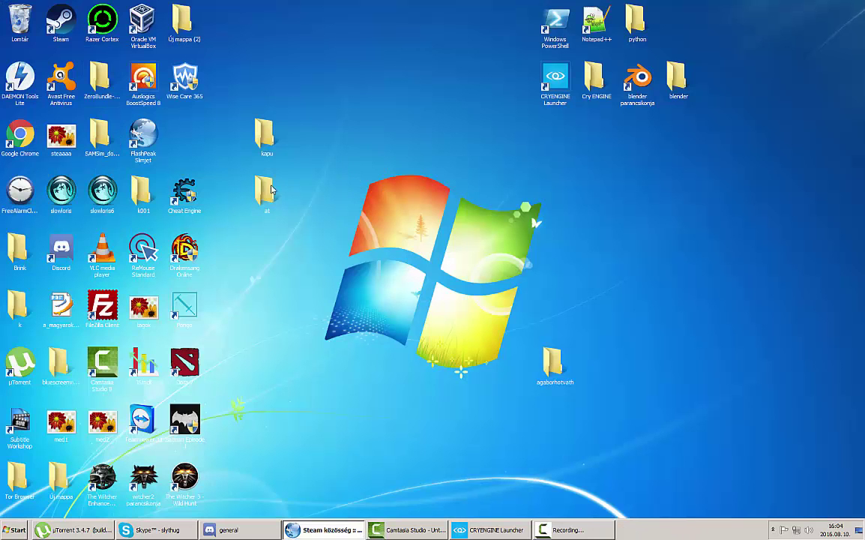
# Step: Place the at folder beside the Cry ENGINE project's Assets\materials folder
pyautogui.doubleClick(267, 191)
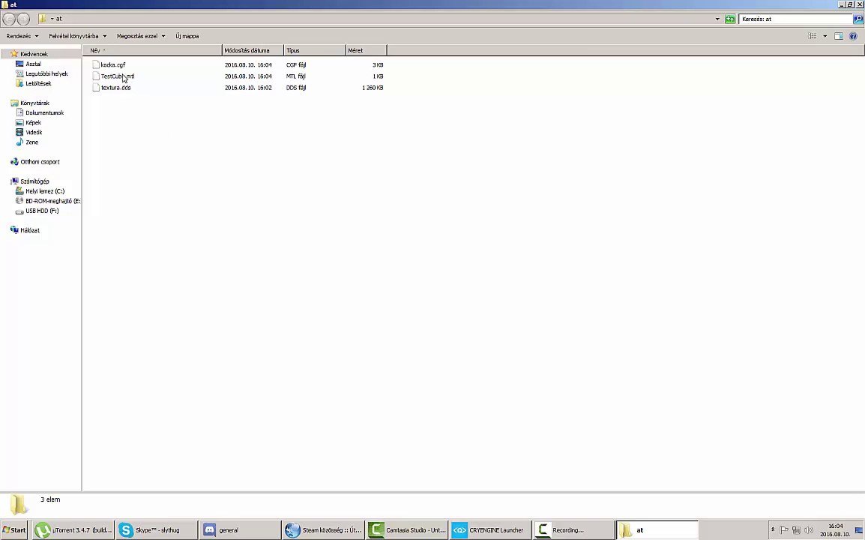
pyautogui.doubleClick(768, 6)
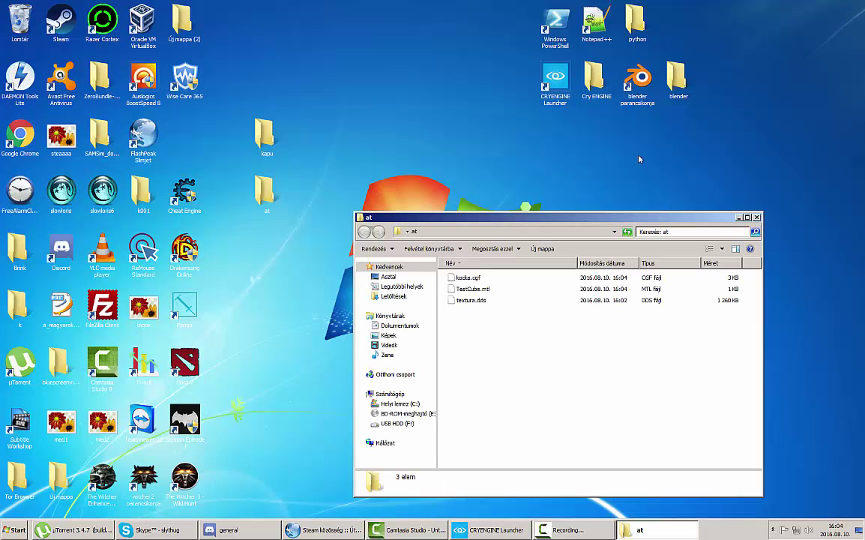
pyautogui.moveTo(516, 217); pyautogui.dragTo(158, 68)
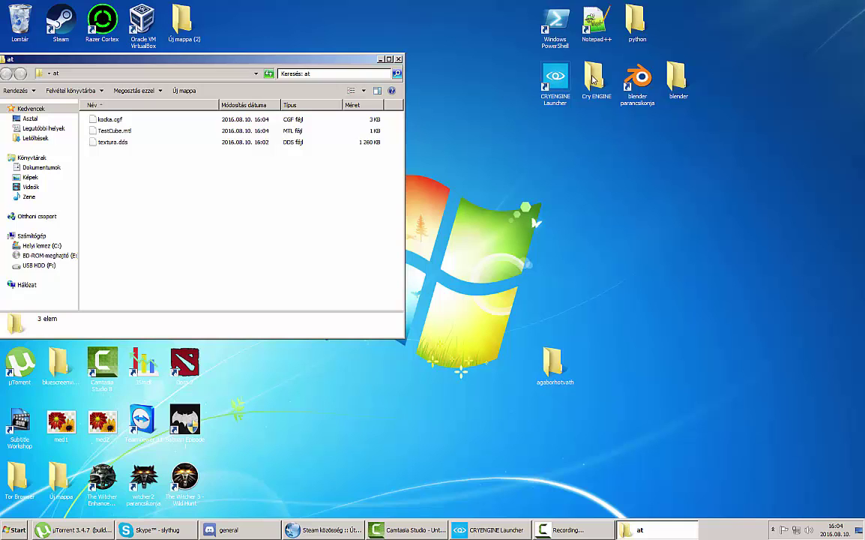
pyautogui.doubleClick(594, 79)
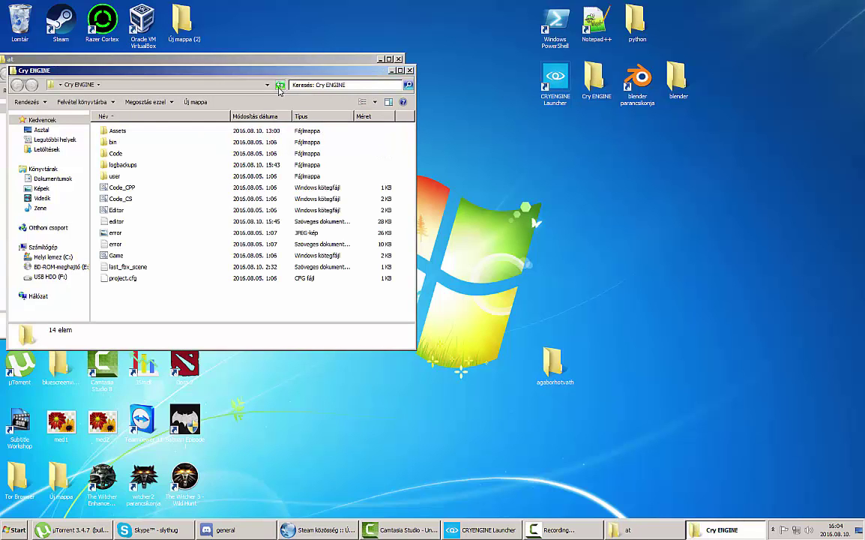
pyautogui.moveTo(225, 70); pyautogui.dragTo(634, 67)
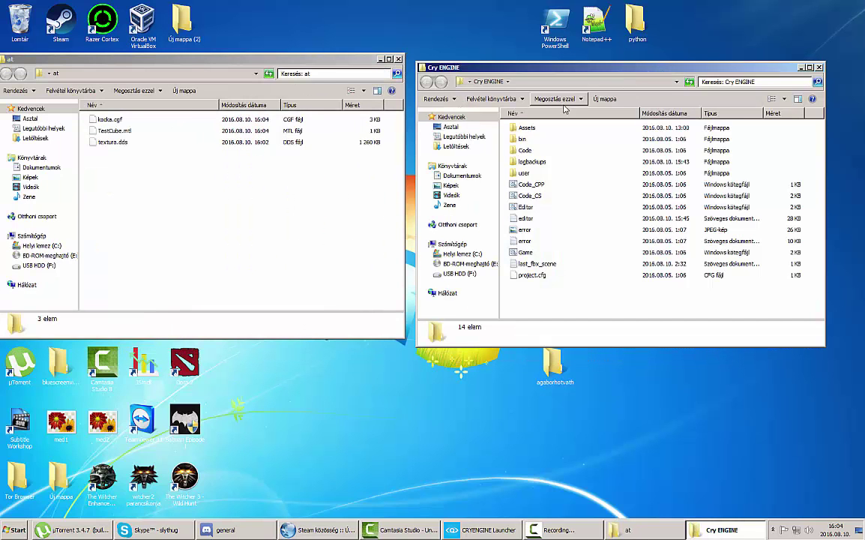
pyautogui.doubleClick(537, 129)
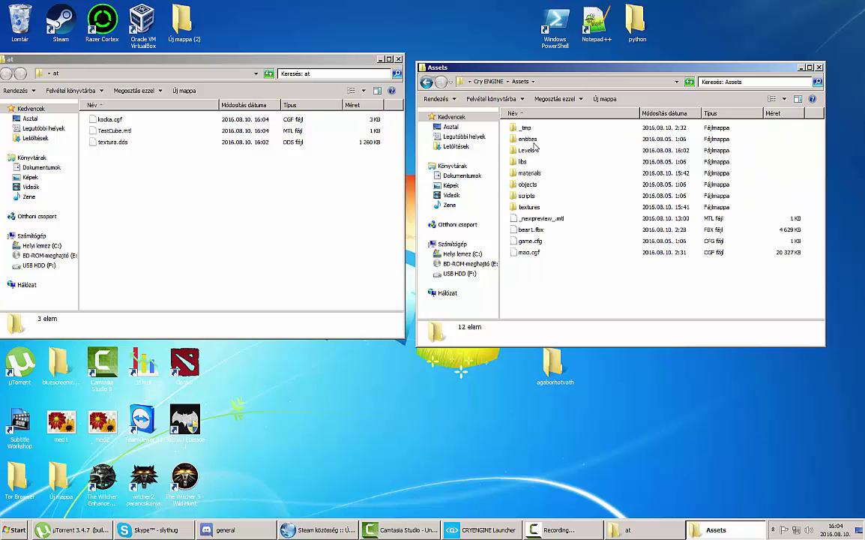
pyautogui.click(534, 174)
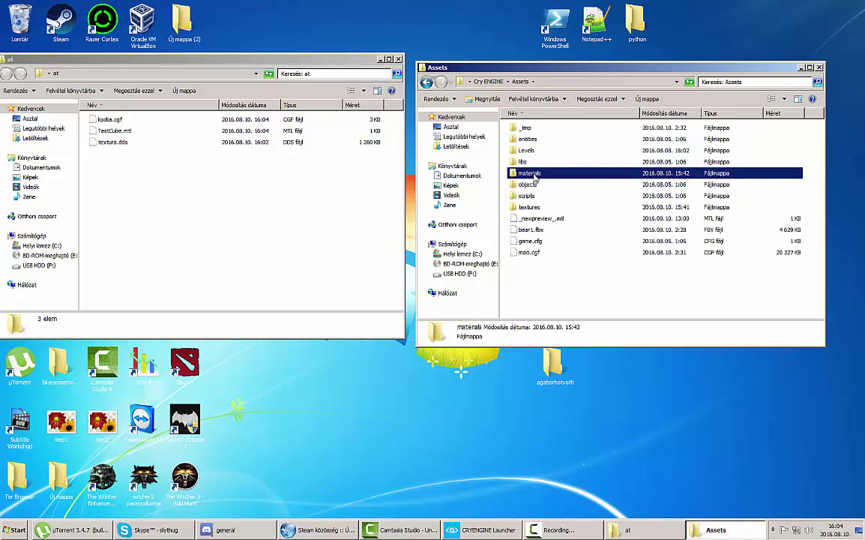
pyautogui.doubleClick(534, 175)
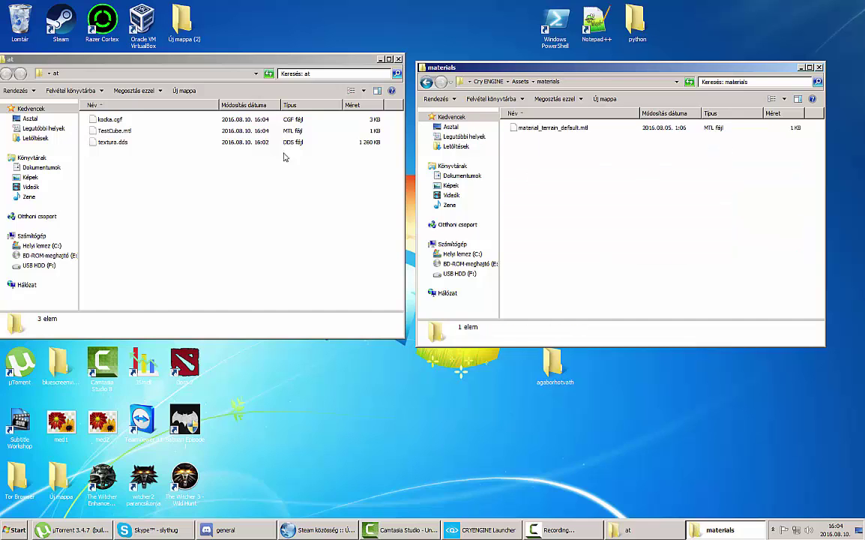
# Step: Move TestCube.mtl into Assets\materials, then open the Assets\objects folder
pyautogui.click(110, 134)
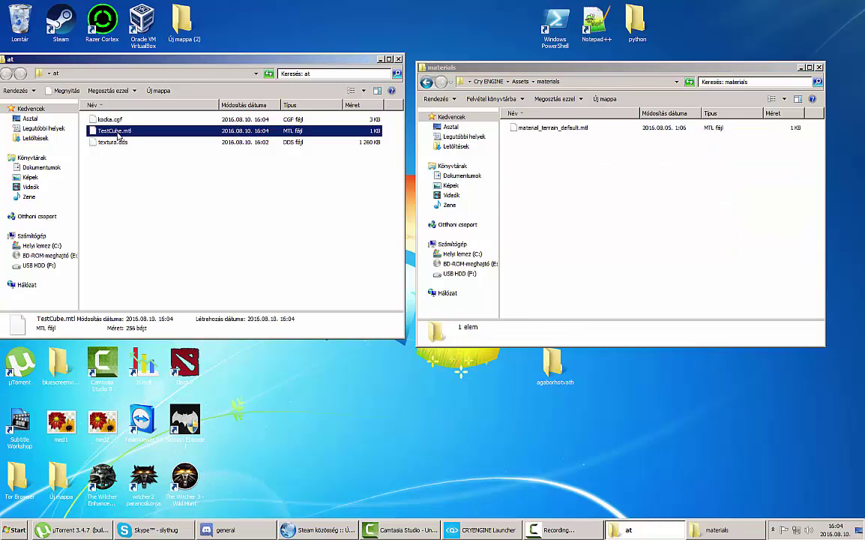
pyautogui.moveTo(118, 135); pyautogui.dragTo(564, 158)
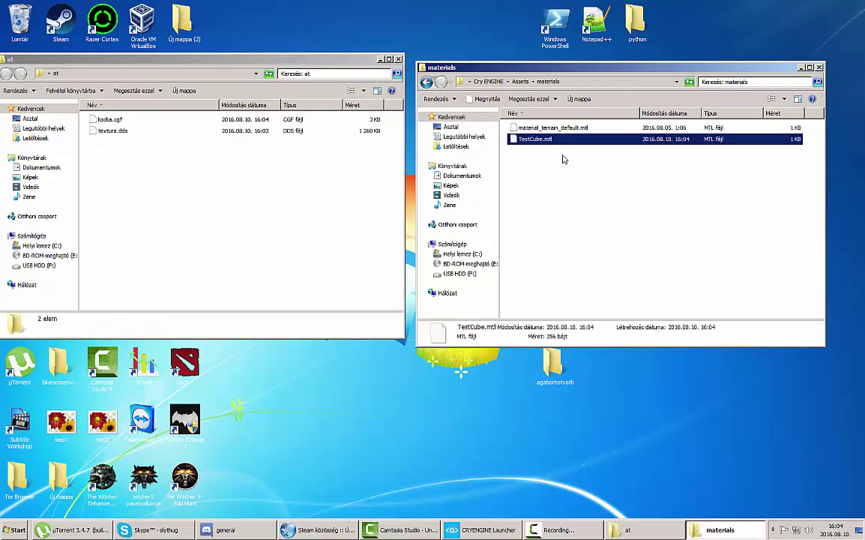
pyautogui.click(540, 174)
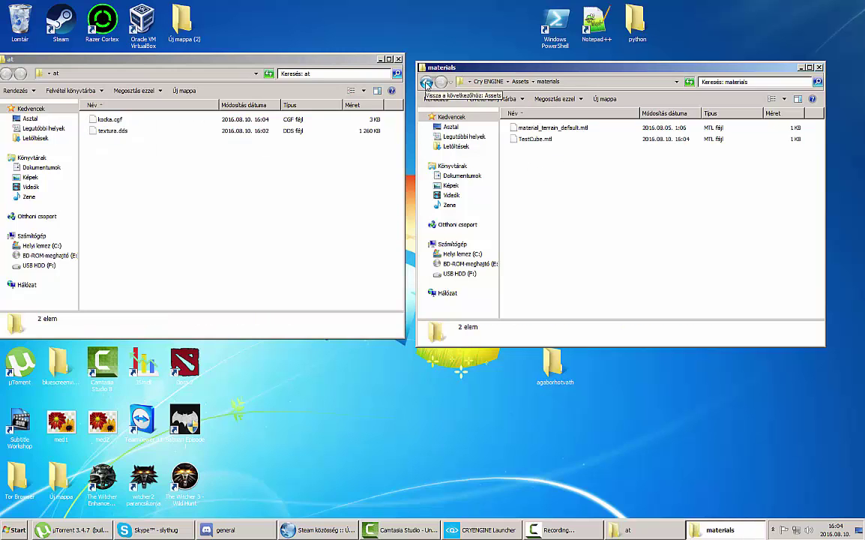
pyautogui.click(426, 82)
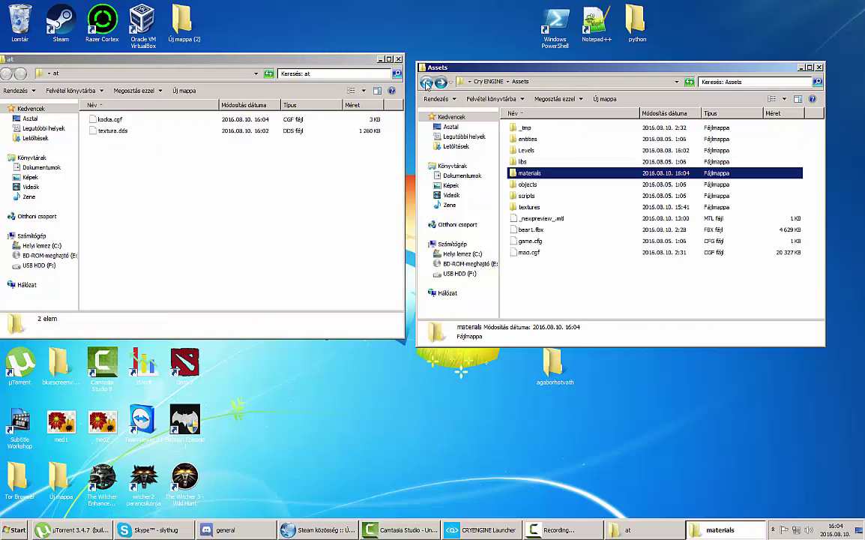
pyautogui.click(529, 185)
pyautogui.doubleClick(529, 186)
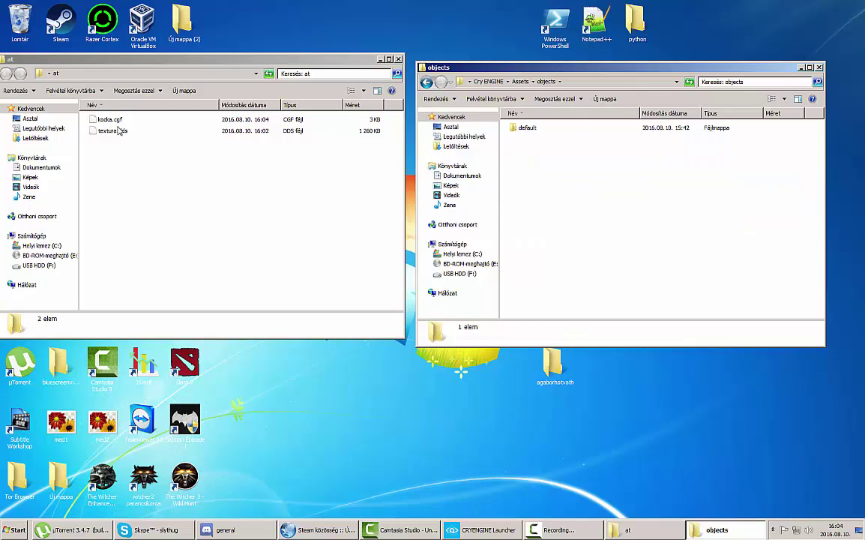
# Step: Move kocka.cgf from the at folder into Assets\objects\default
pyautogui.click(116, 122)
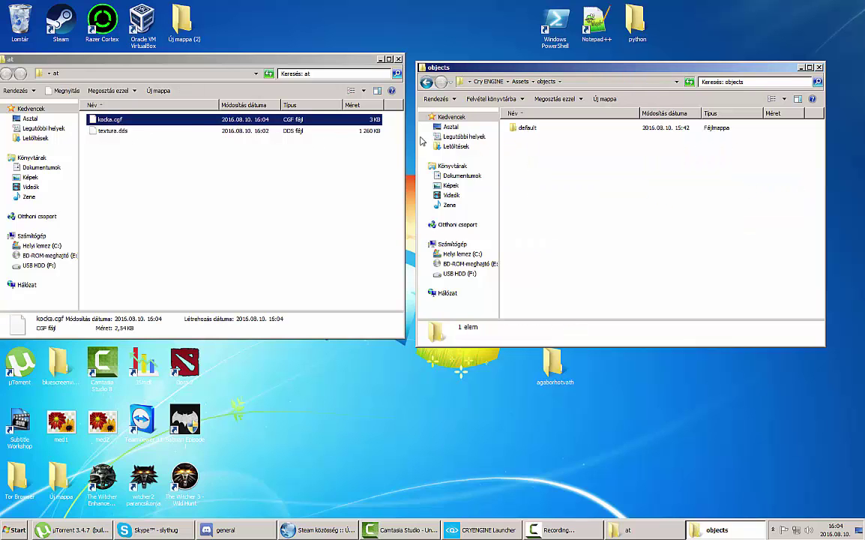
pyautogui.doubleClick(524, 129)
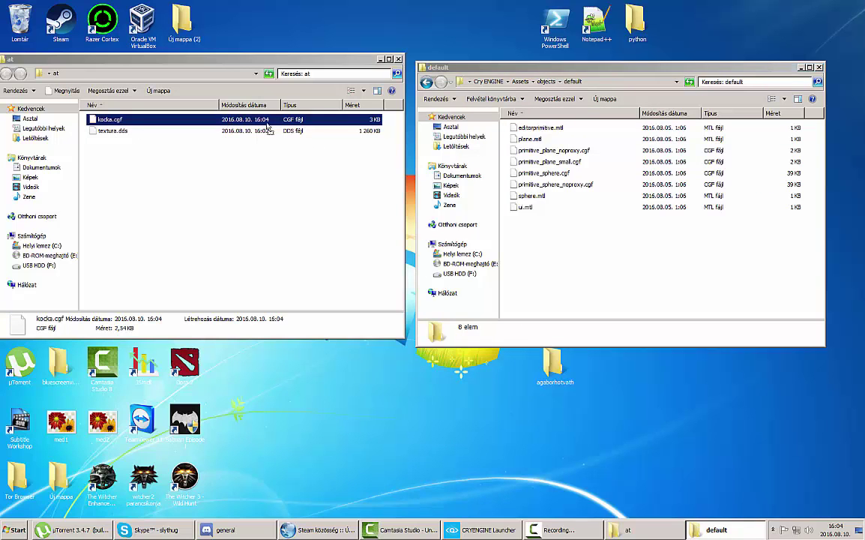
pyautogui.hotkey('ctrl', 'v')
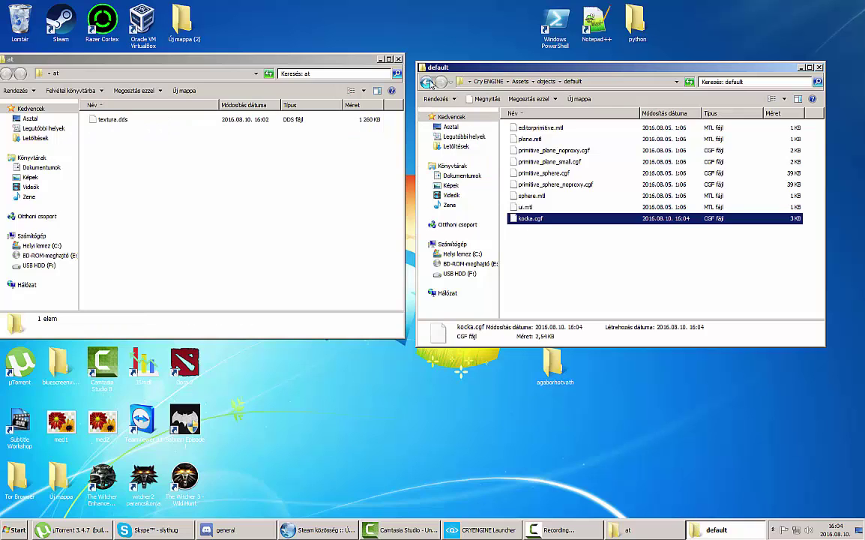
# Step: Move textura.dds from the at folder into Assets\textures
pyautogui.click(428, 82)
pyautogui.click(428, 81)
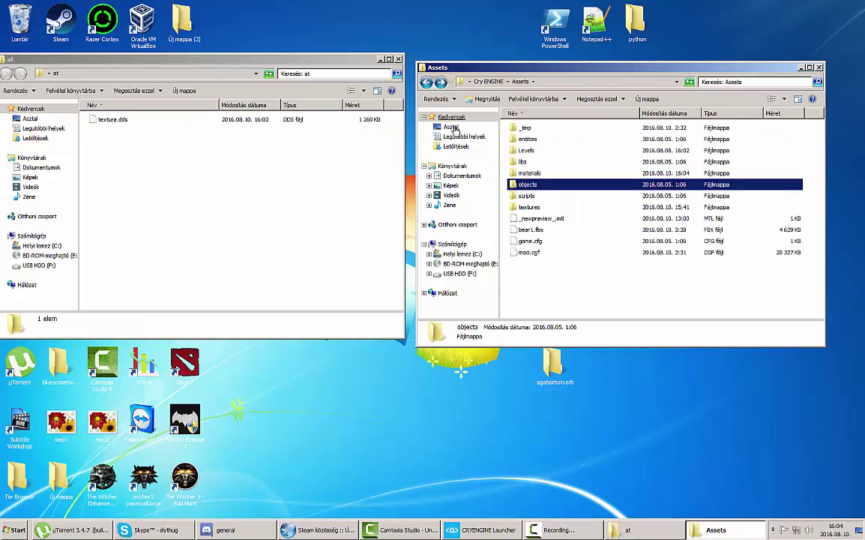
pyautogui.doubleClick(529, 210)
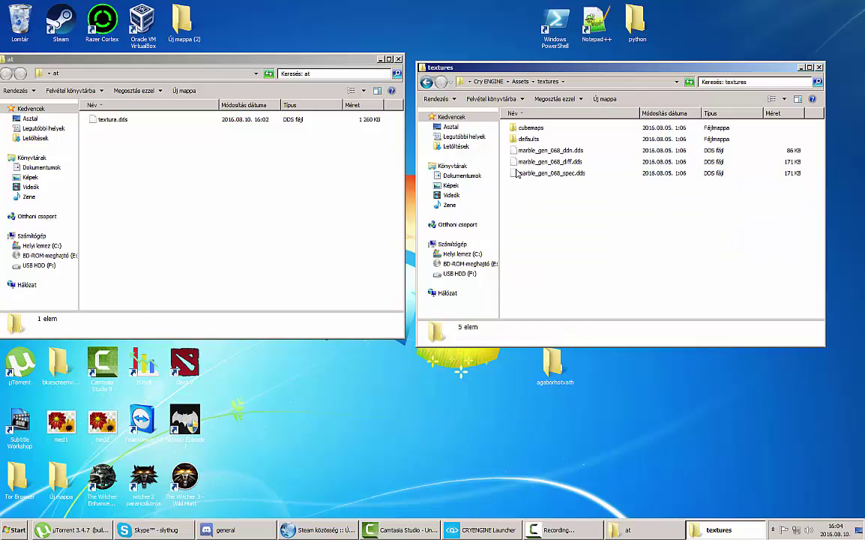
pyautogui.click(114, 120)
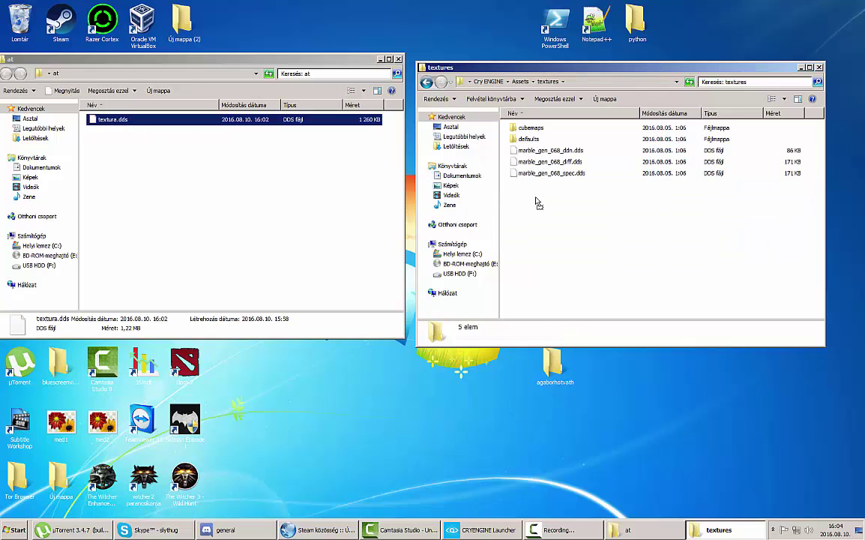
pyautogui.moveTo(537, 203); pyautogui.dragTo(538, 204)
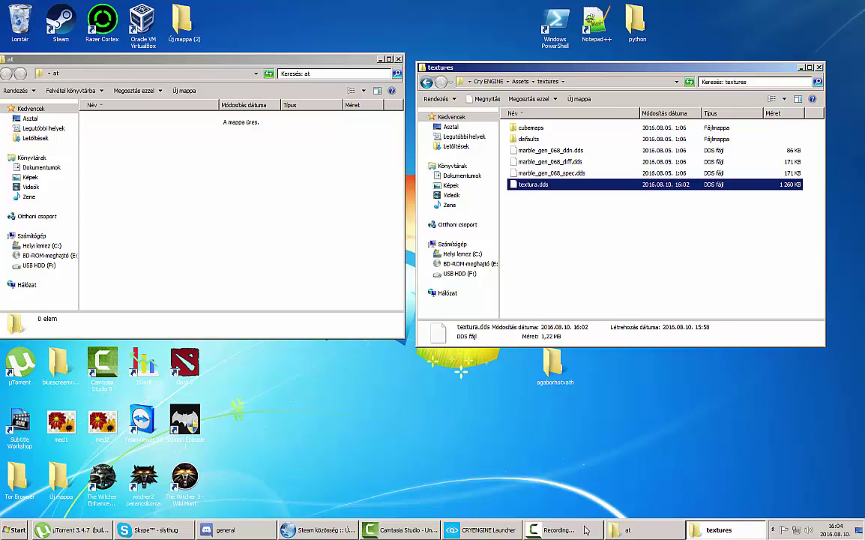
pyautogui.click(490, 531)
# Step: Launch recent project 11 in Sandbox and create a new level named Level_1
pyautogui.click(212, 205)
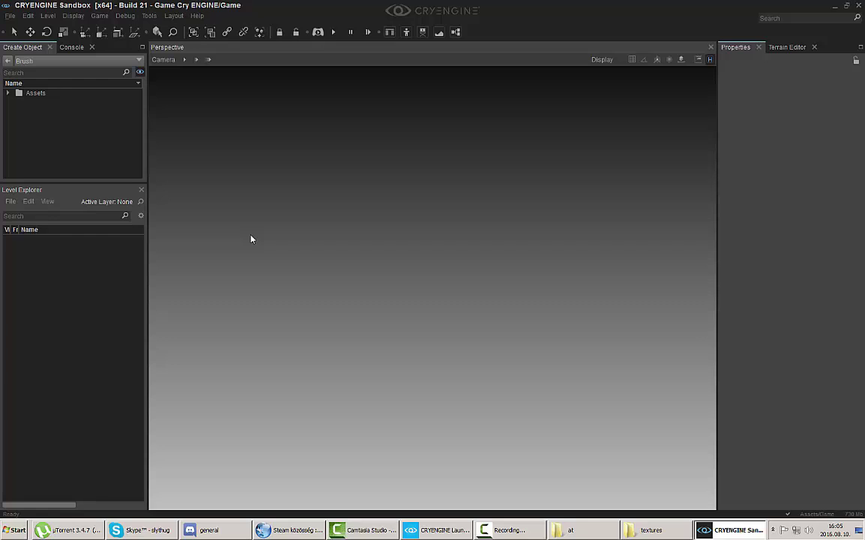
pyautogui.click(10, 15)
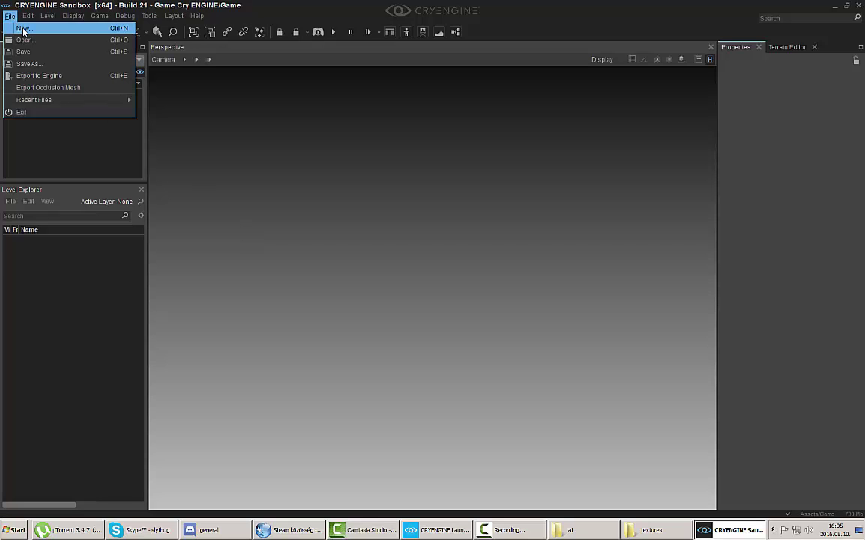
pyautogui.click(28, 30)
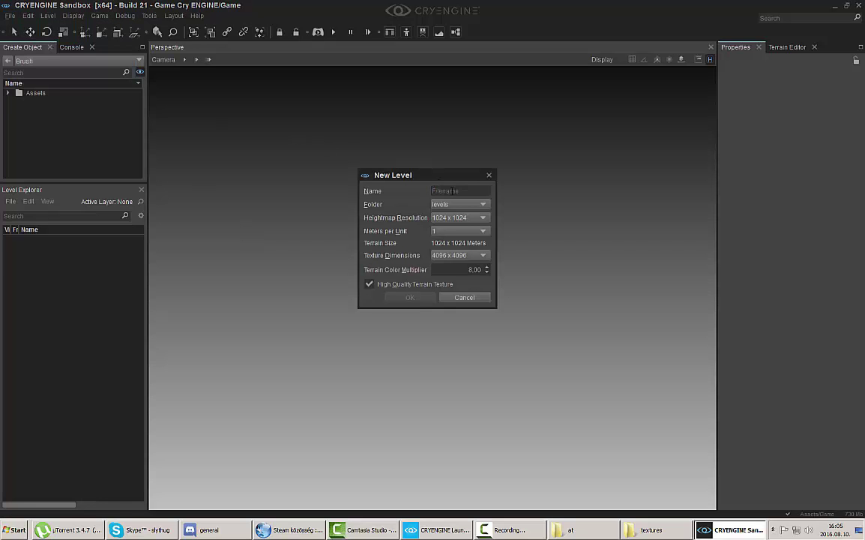
pyautogui.write('Level_1')
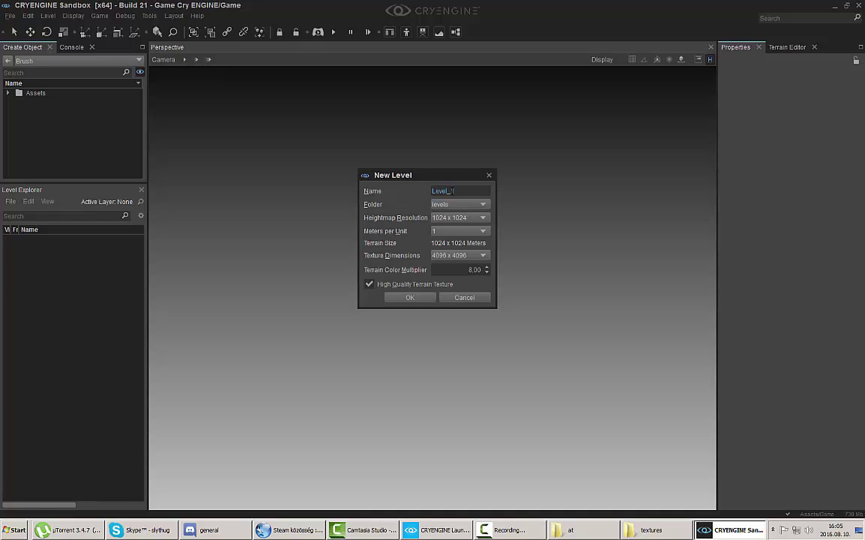
pyautogui.click(411, 298)
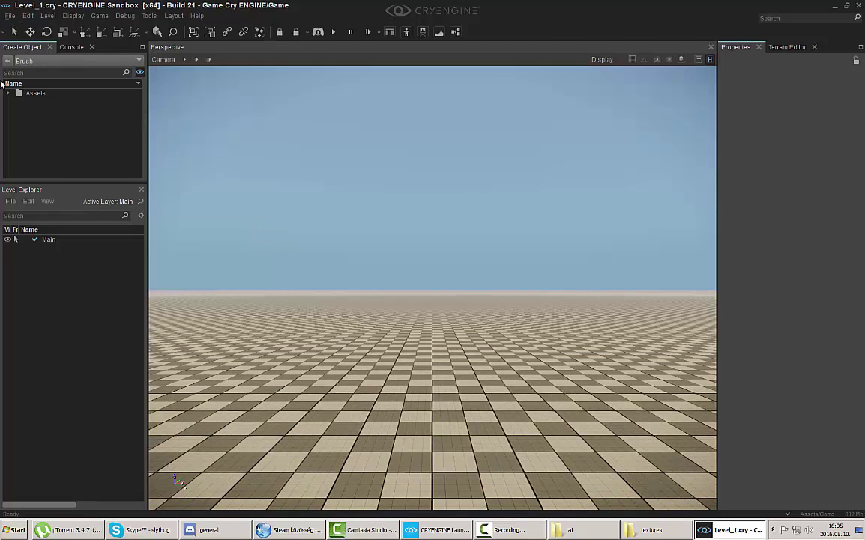
# Step: Place the kocka.cgf brush from Assets/objects/default into the level as a cube
pyautogui.click(8, 93)
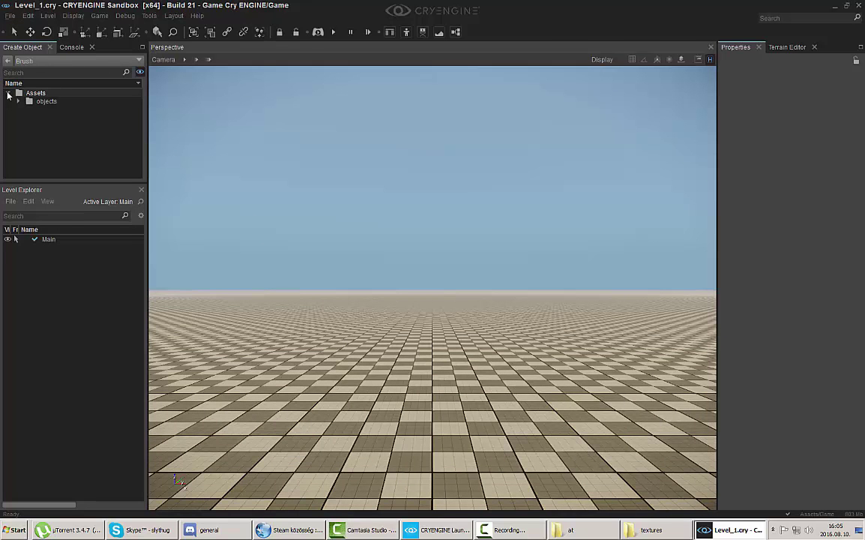
pyautogui.click(8, 93)
pyautogui.click(32, 60)
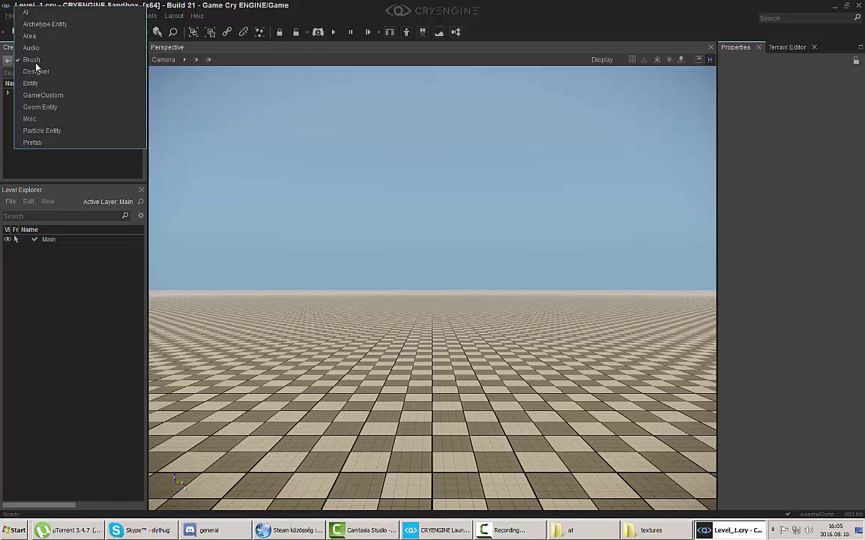
pyautogui.click(77, 60)
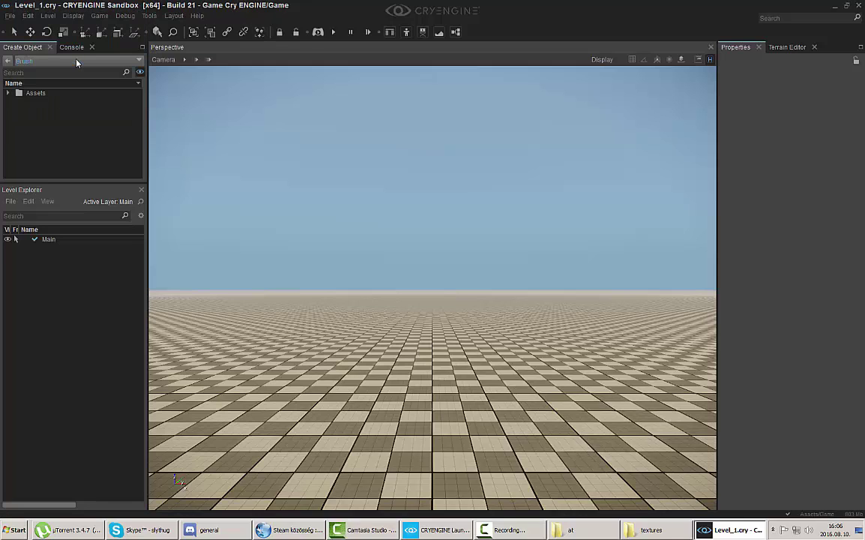
pyautogui.click(9, 93)
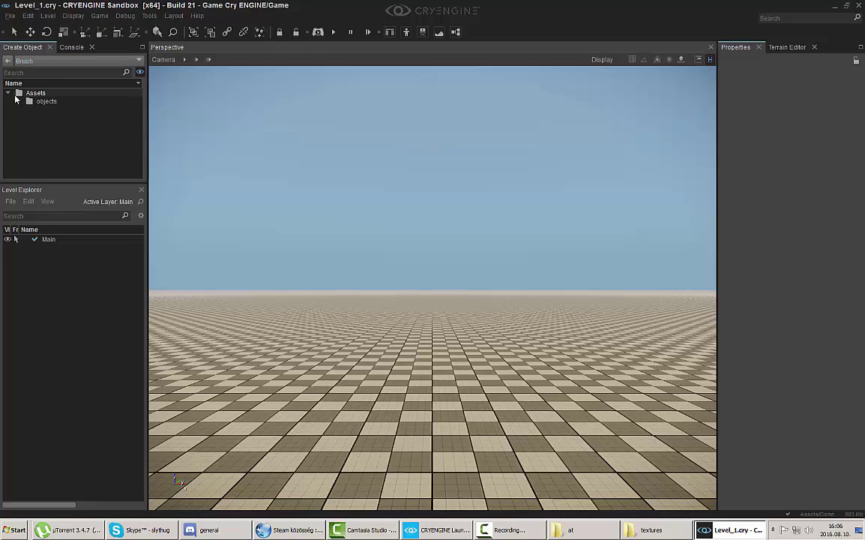
pyautogui.click(18, 101)
pyautogui.click(28, 109)
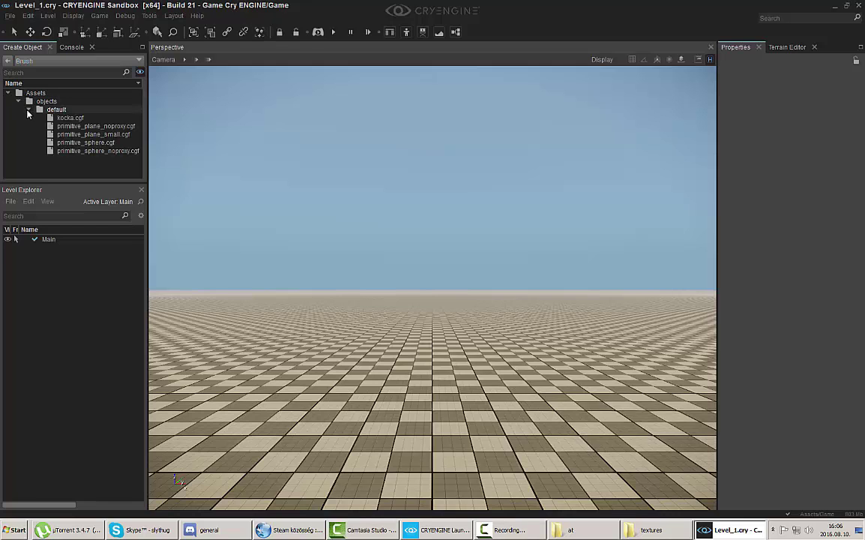
pyautogui.click(62, 118)
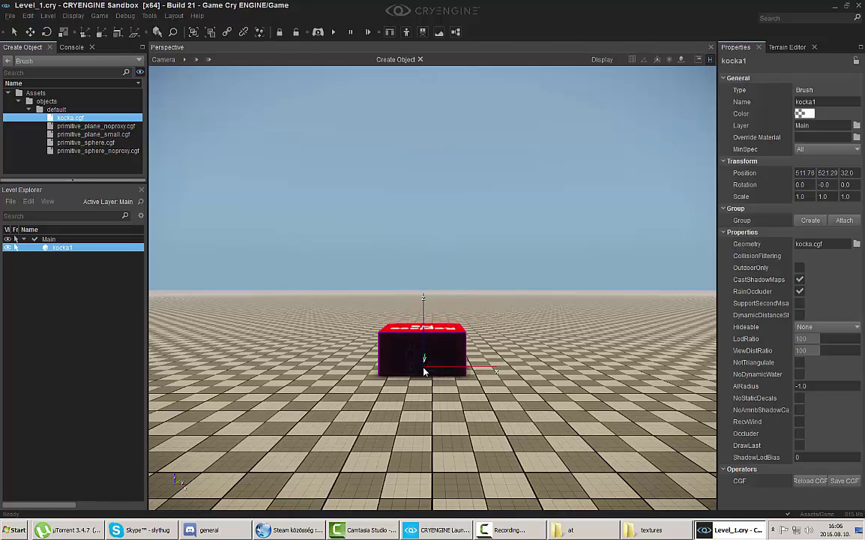
pyautogui.click(433, 391)
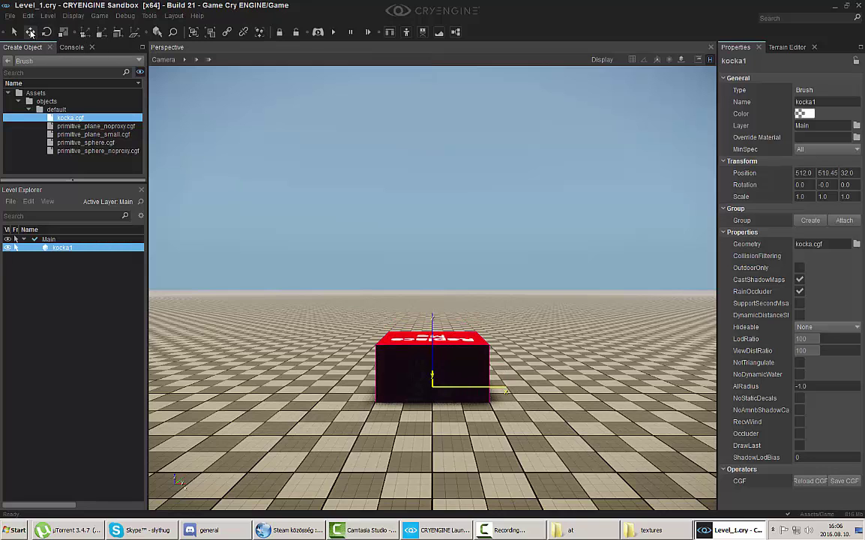
# Step: Raise the kocka1 cube slightly and orbit the camera back until its Replace Me face shows
pyautogui.click(30, 31)
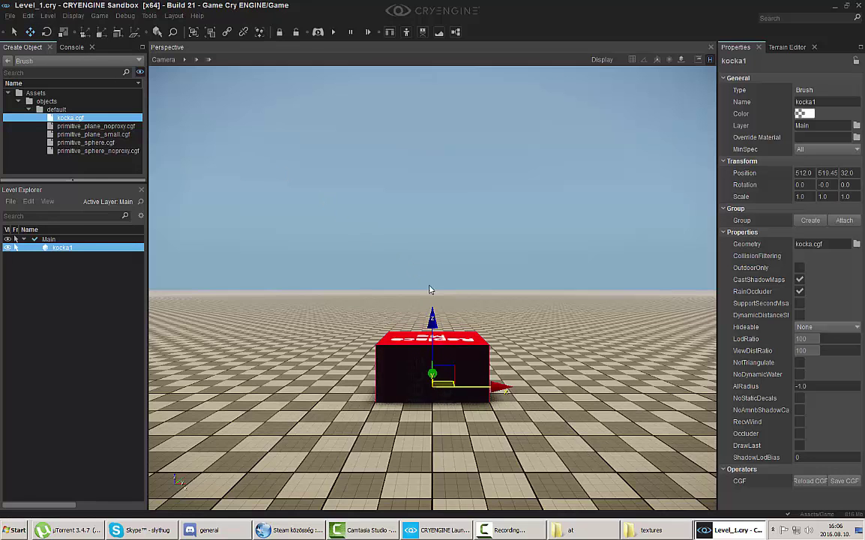
pyautogui.moveTo(433, 310)
pyautogui.mouseDown()
pyautogui.moveTo(433, 252)
pyautogui.moveTo(440, 265)
pyautogui.mouseUp()
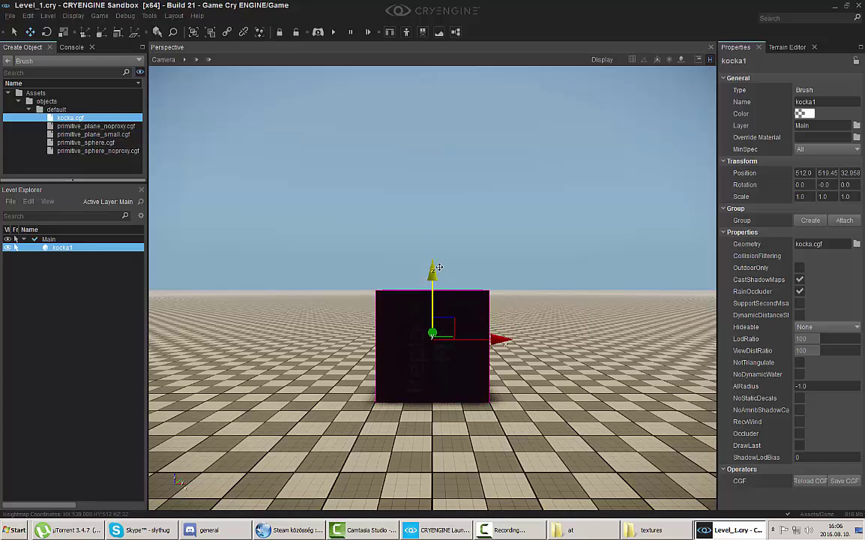
pyautogui.moveTo(359, 314); pyautogui.dragTo(405, 323, button='right')
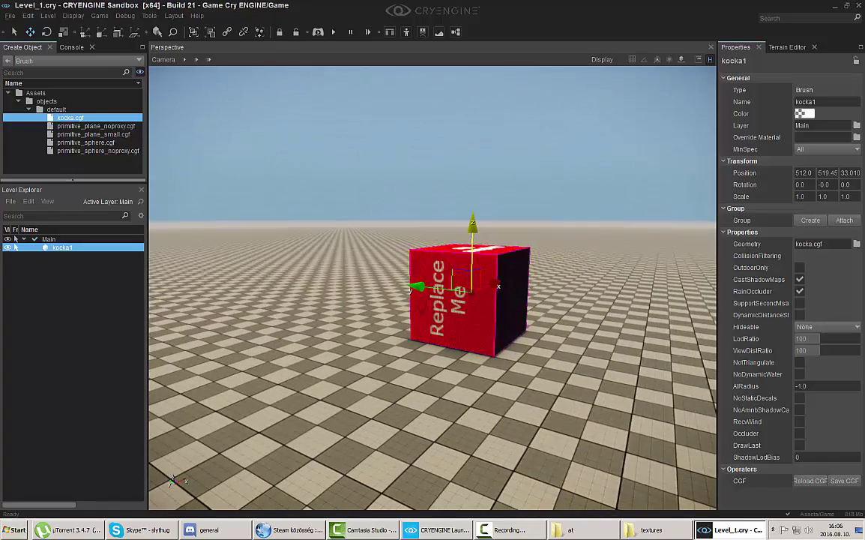
pyautogui.moveTo(405, 323)
pyautogui.mouseDown(button='right')
pyautogui.moveTo(378, 253)
pyautogui.moveTo(438, 276)
pyautogui.moveTo(438, 307)
pyautogui.moveTo(469, 307)
pyautogui.moveTo(470, 299)
pyautogui.mouseUp(button='right')
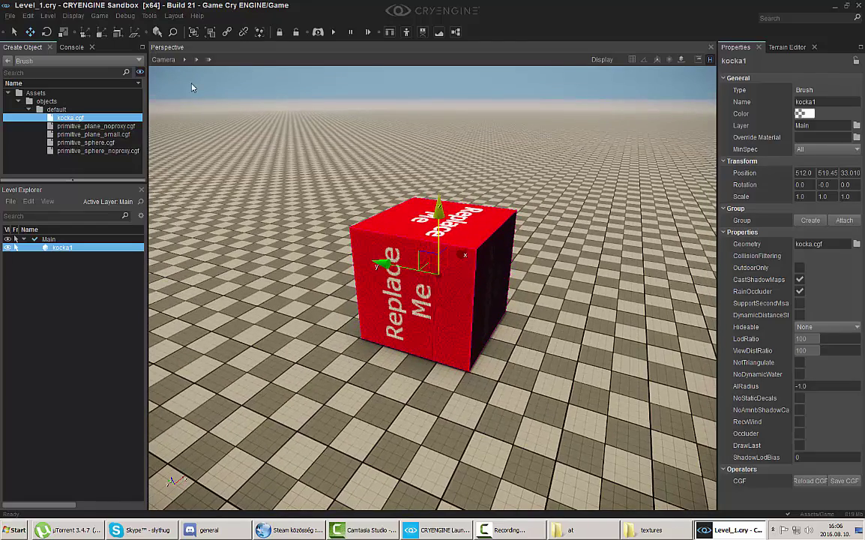
# Step: Open the Material Editor from the Tools menu
pyautogui.click(148, 16)
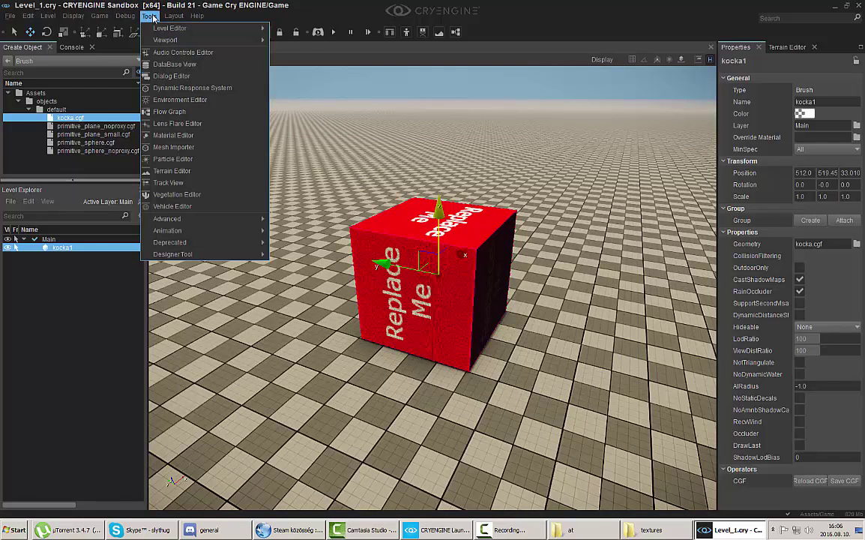
pyautogui.click(185, 141)
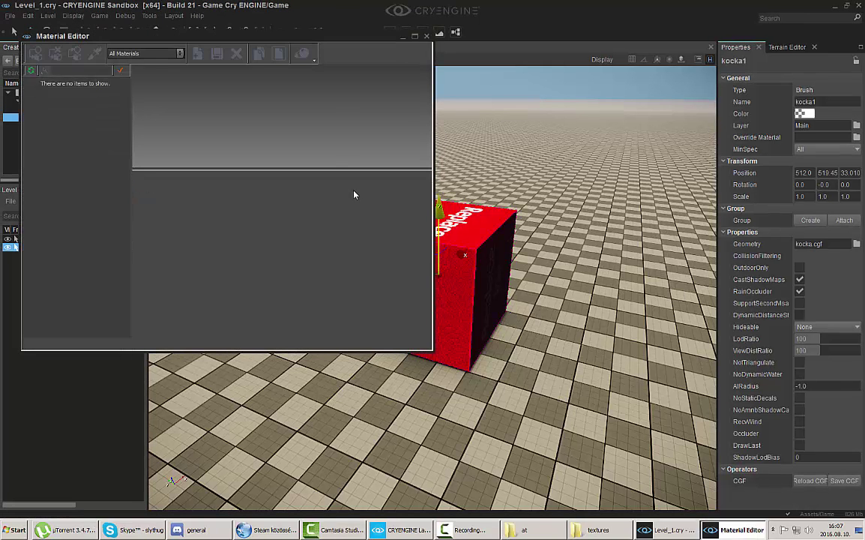
# Step: Reposition the Material Editor and select the TestCubeDiffuse sub-material under materials > TestCube
pyautogui.moveTo(201, 38); pyautogui.dragTo(372, 122)
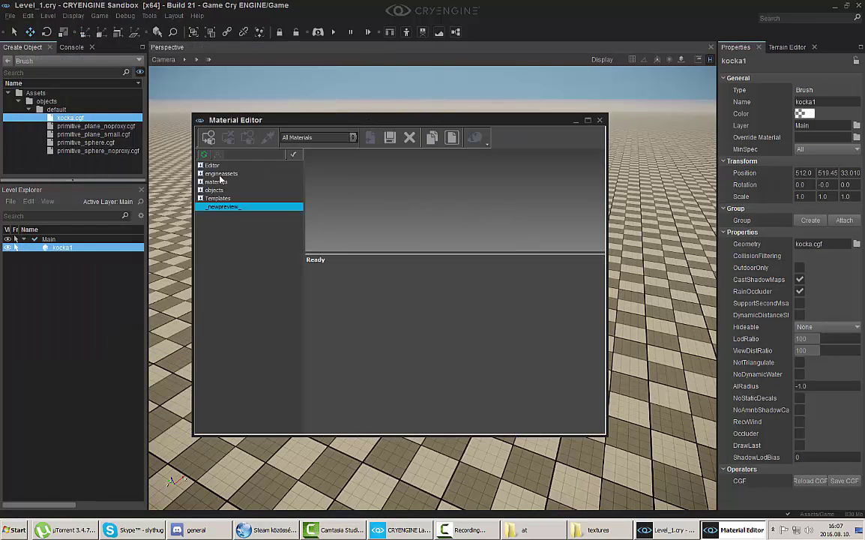
pyautogui.doubleClick(207, 182)
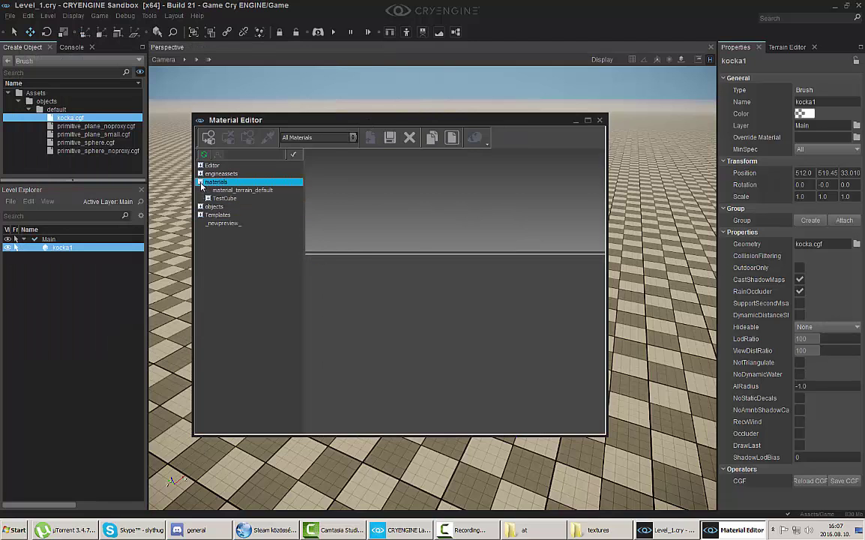
pyautogui.doubleClick(211, 198)
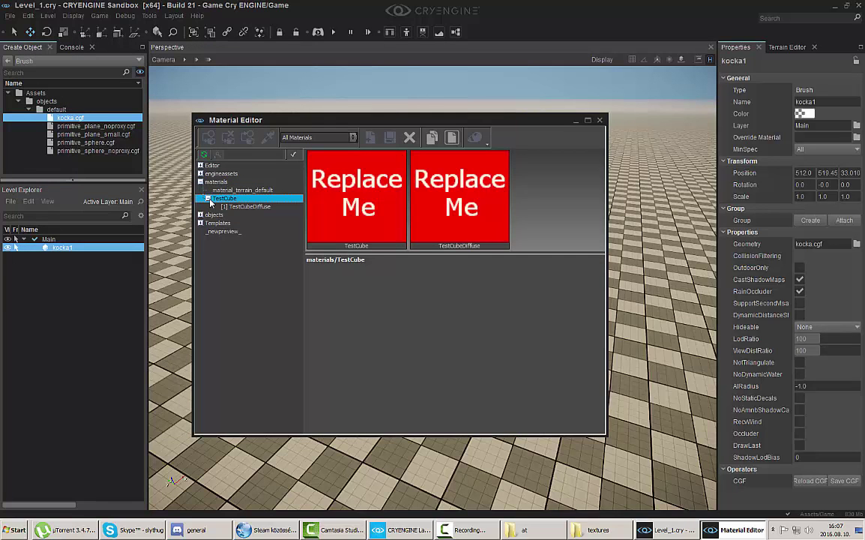
pyautogui.click(243, 206)
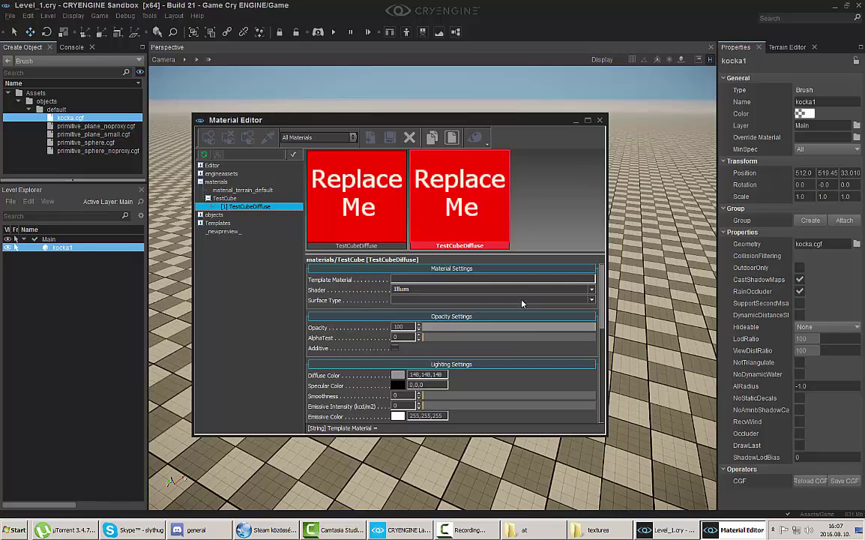
# Step: Set TestCubeDiffuse's Surface Type to metal and scroll down to Texture Maps
pyautogui.click(581, 300)
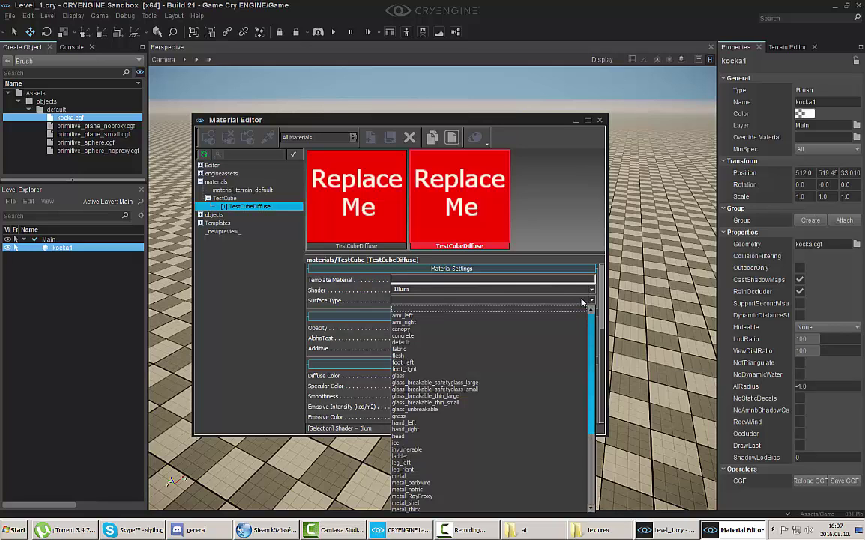
pyautogui.press('m')
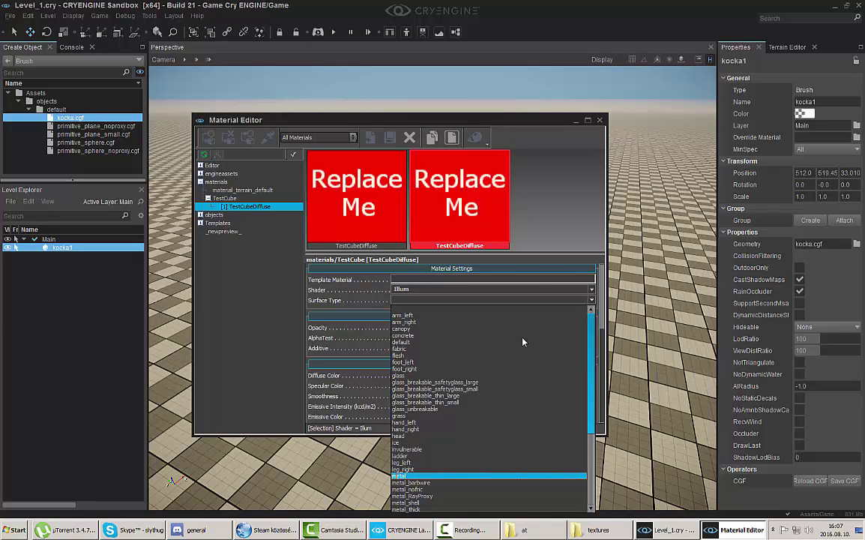
pyautogui.click(432, 478)
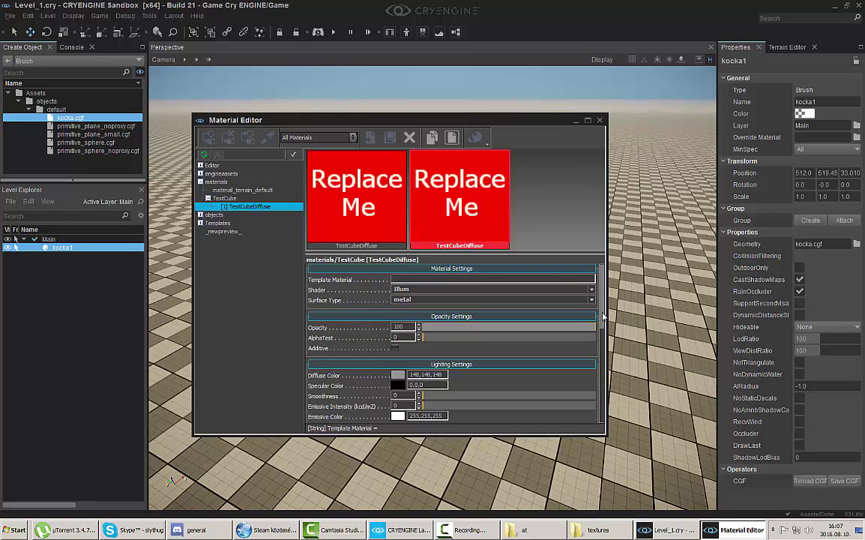
pyautogui.scroll(-5, 543, 303)
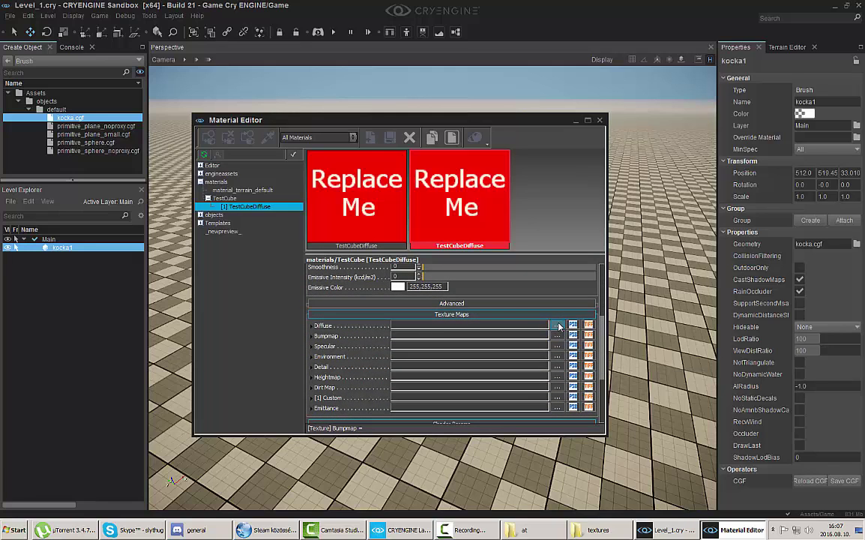
# Step: Load Assets/textures/textura.dds as the TestCubeDiffuse diffuse map
pyautogui.click(557, 326)
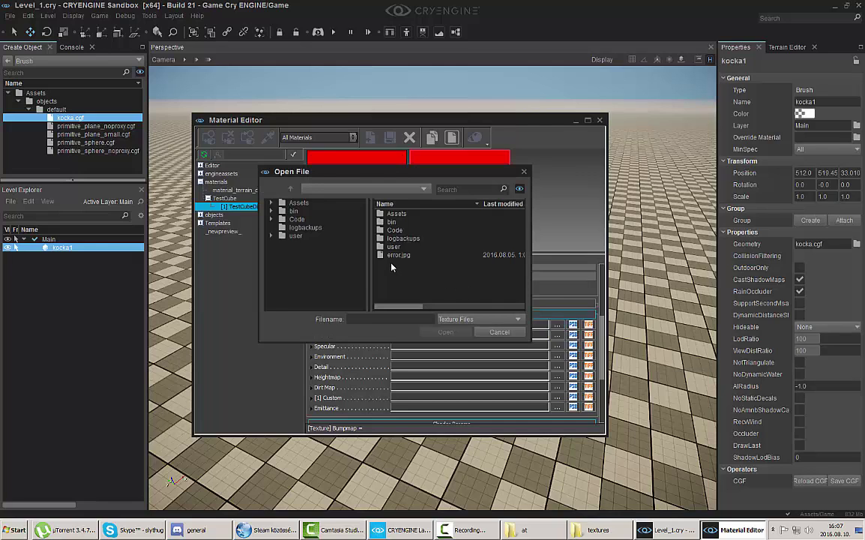
pyautogui.doubleClick(391, 215)
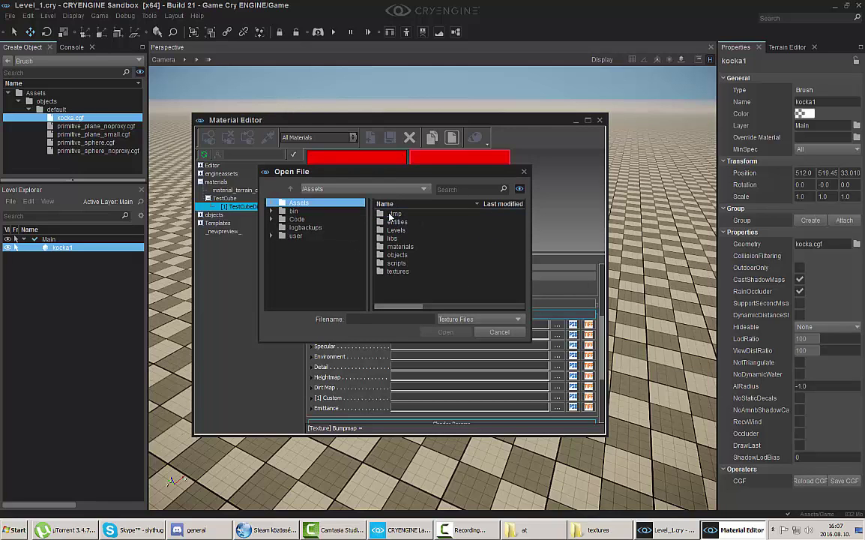
pyautogui.click(401, 274)
pyautogui.doubleClick(401, 273)
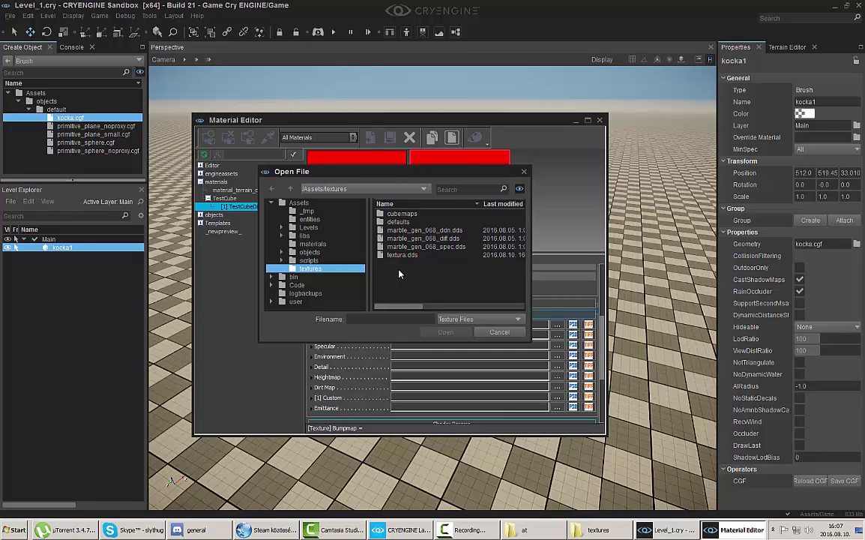
pyautogui.click(399, 256)
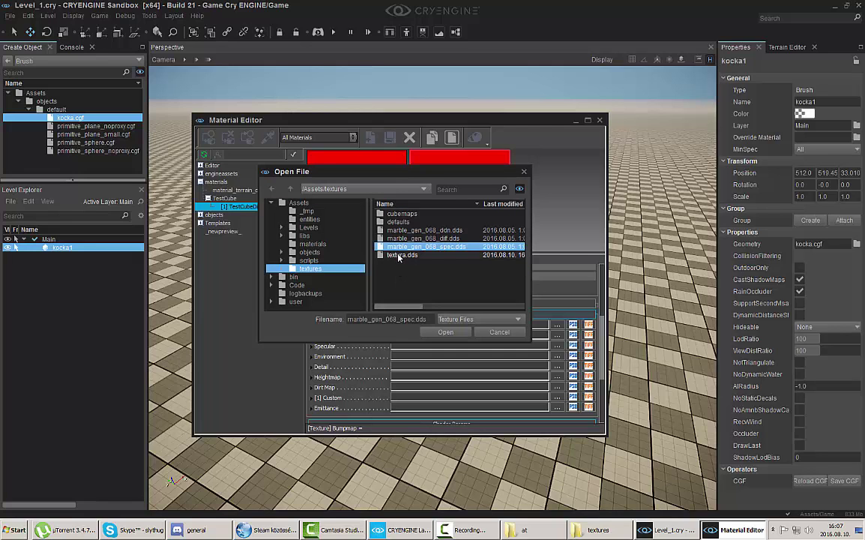
pyautogui.click(446, 331)
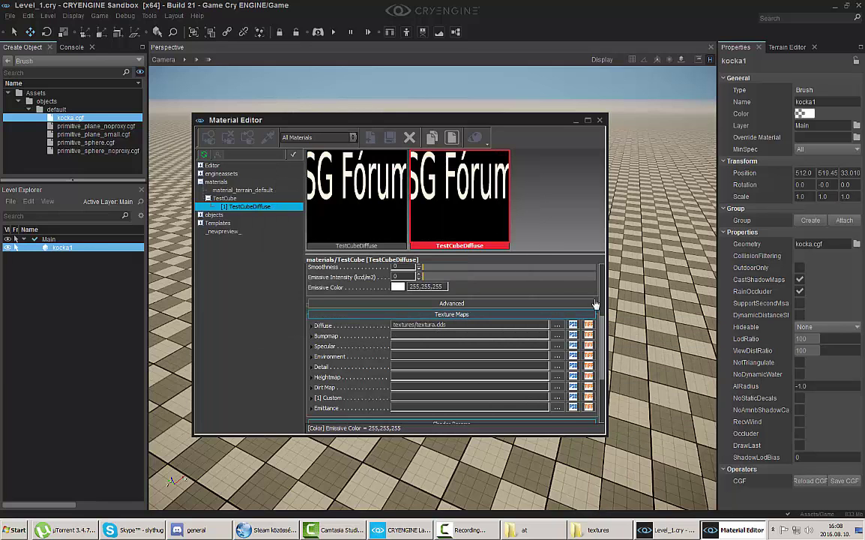
pyautogui.scroll(2, 598, 299)
pyautogui.scroll(3, 598, 299)
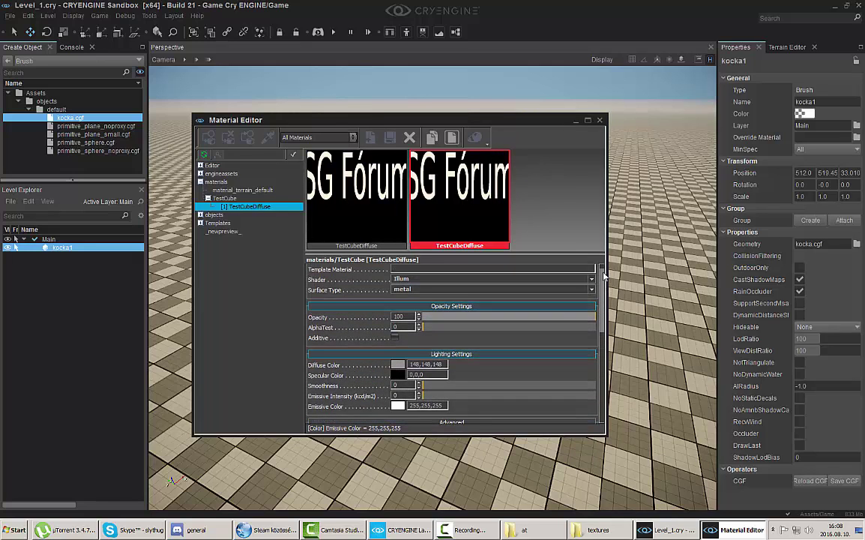
# Step: Save the TestCubeDiffuse material and assign it to the selected kocka1 cube
pyautogui.click(391, 138)
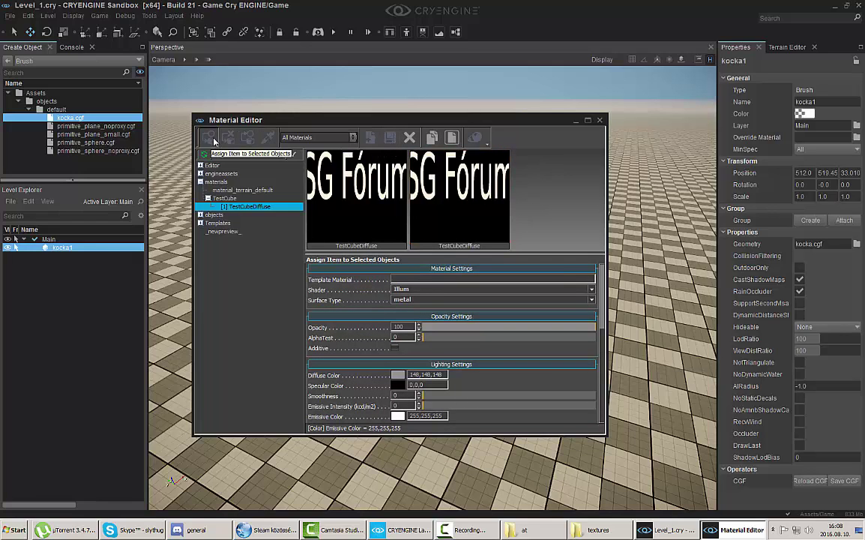
pyautogui.click(208, 137)
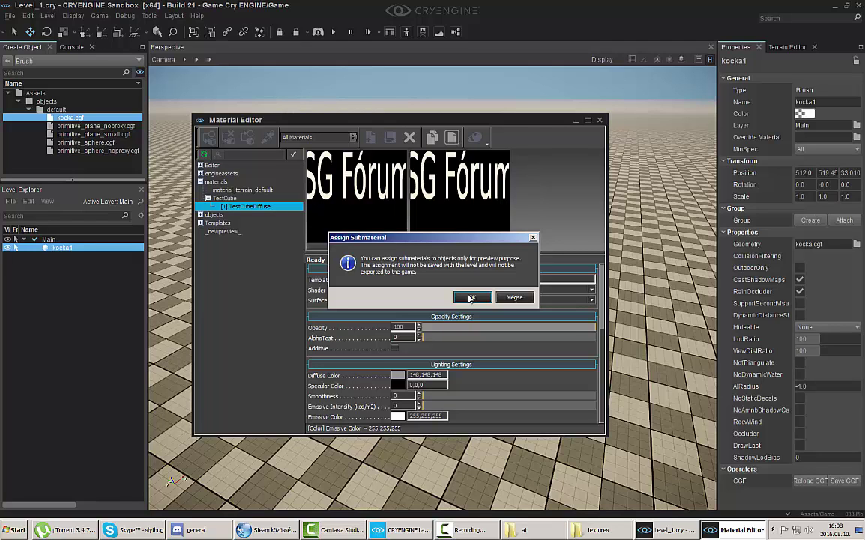
pyautogui.click(471, 297)
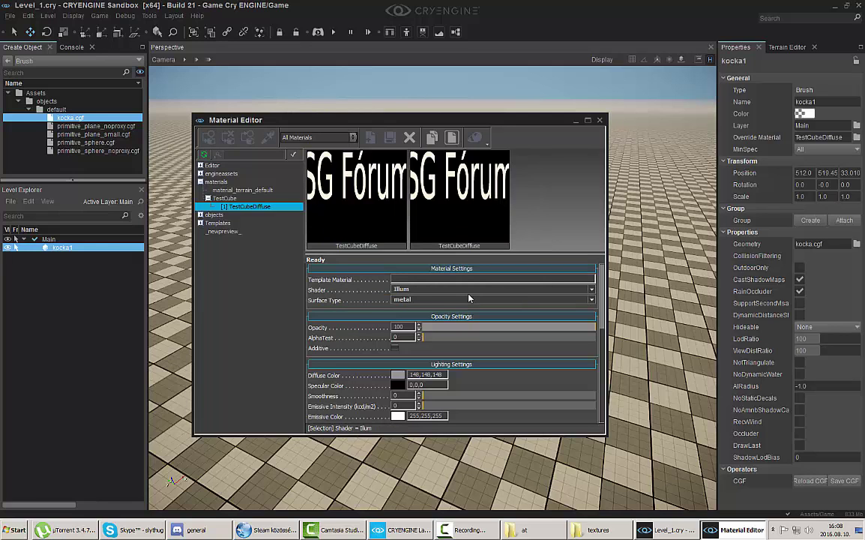
# Step: Close the Material Editor and orbit the view to inspect the SG Fórum-textured cube
pyautogui.click(600, 122)
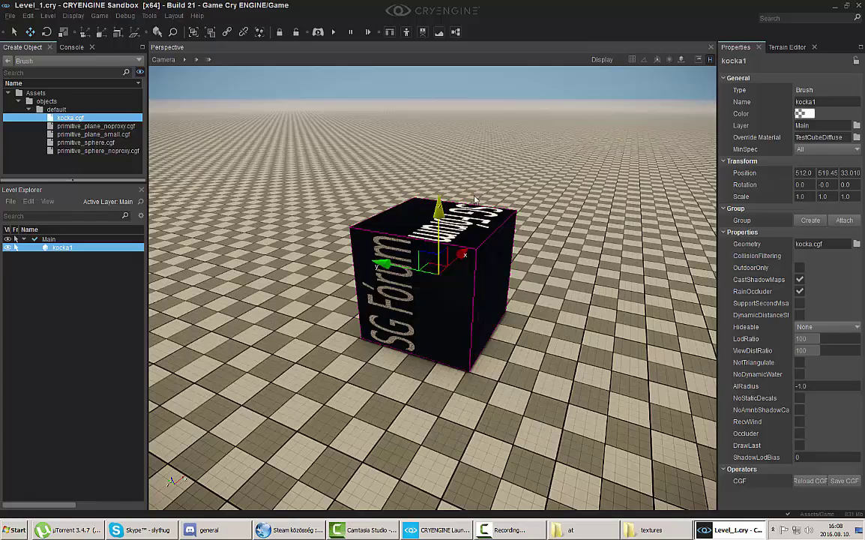
pyautogui.moveTo(431, 180); pyautogui.dragTo(430, 155, button='middle')
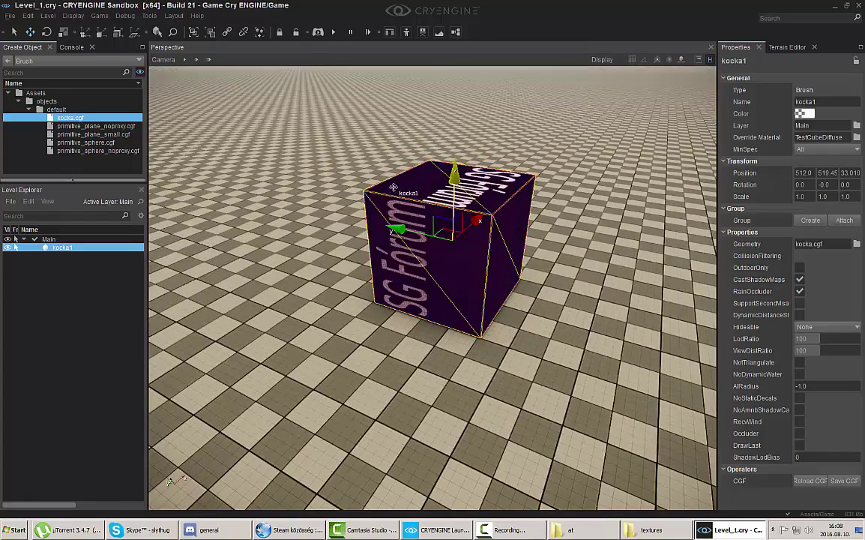
pyautogui.moveTo(432, 285)
pyautogui.mouseDown(button='right')
pyautogui.moveTo(479, 285)
pyautogui.moveTo(420, 262)
pyautogui.moveTo(407, 235)
pyautogui.mouseUp(button='right')
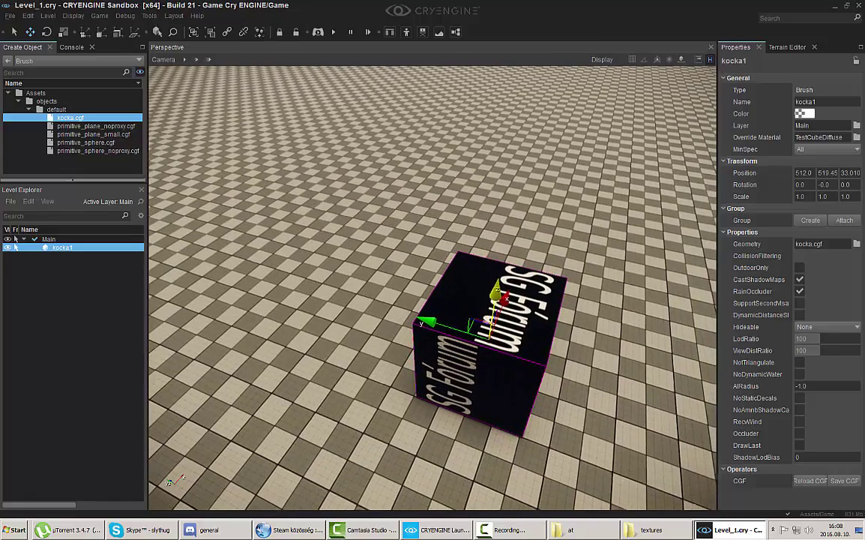